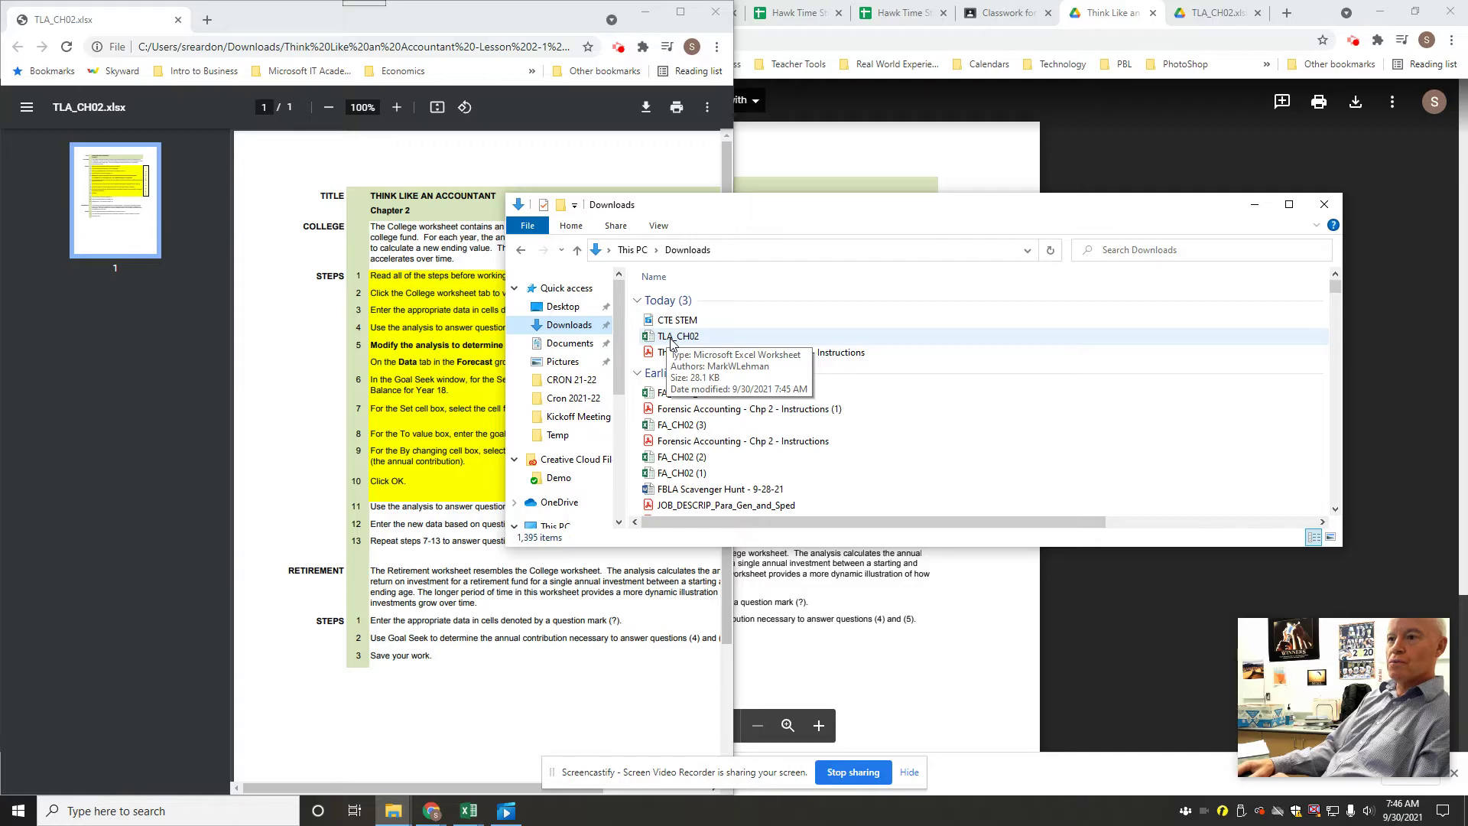
Open the TLA_CH02 workbook from Downloads, close the file window, and bring the workbook window into view.
double_click(674, 337)
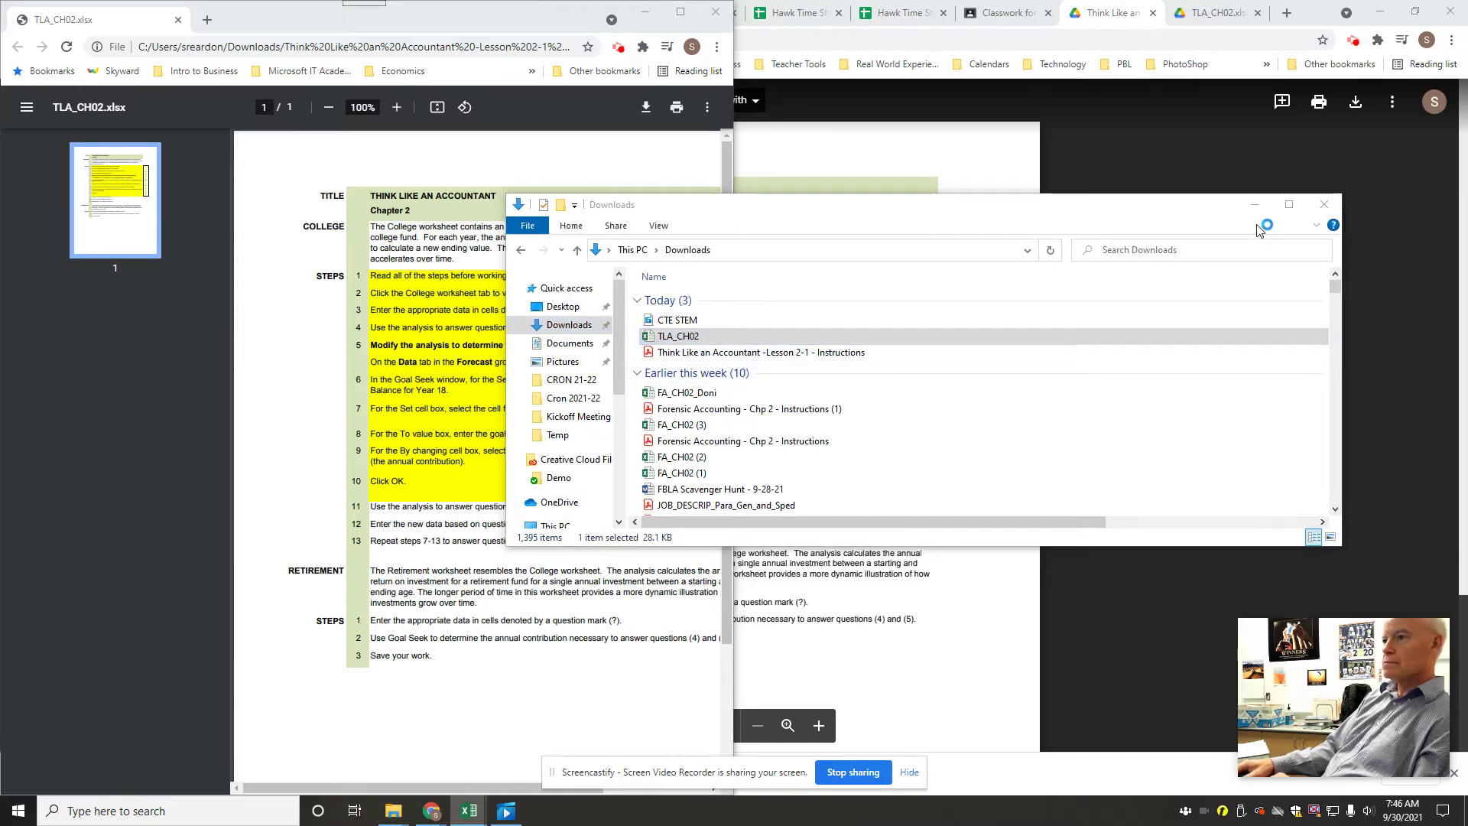
click(1323, 205)
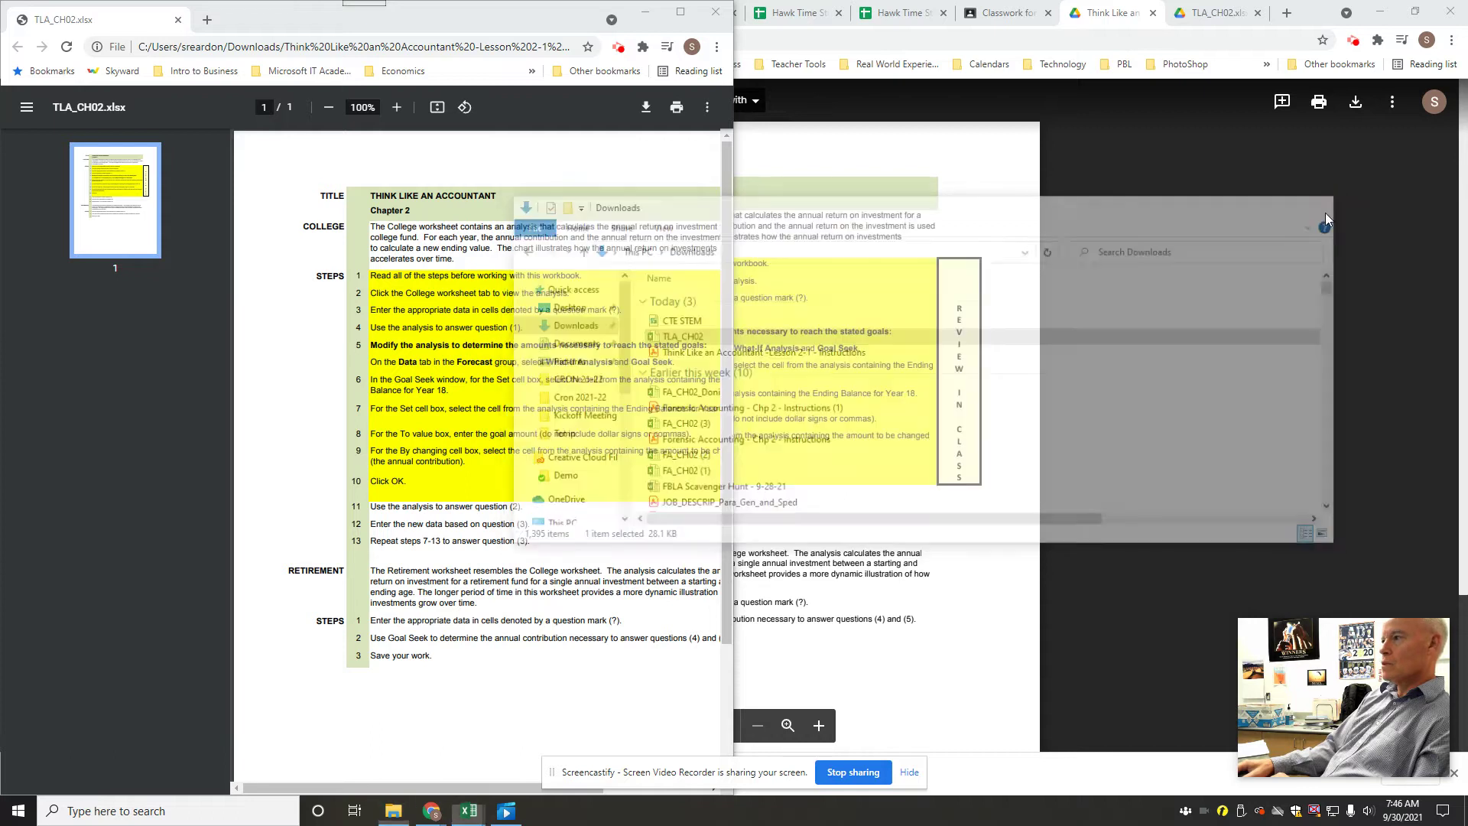
drag(1467, 150, 1147, 82)
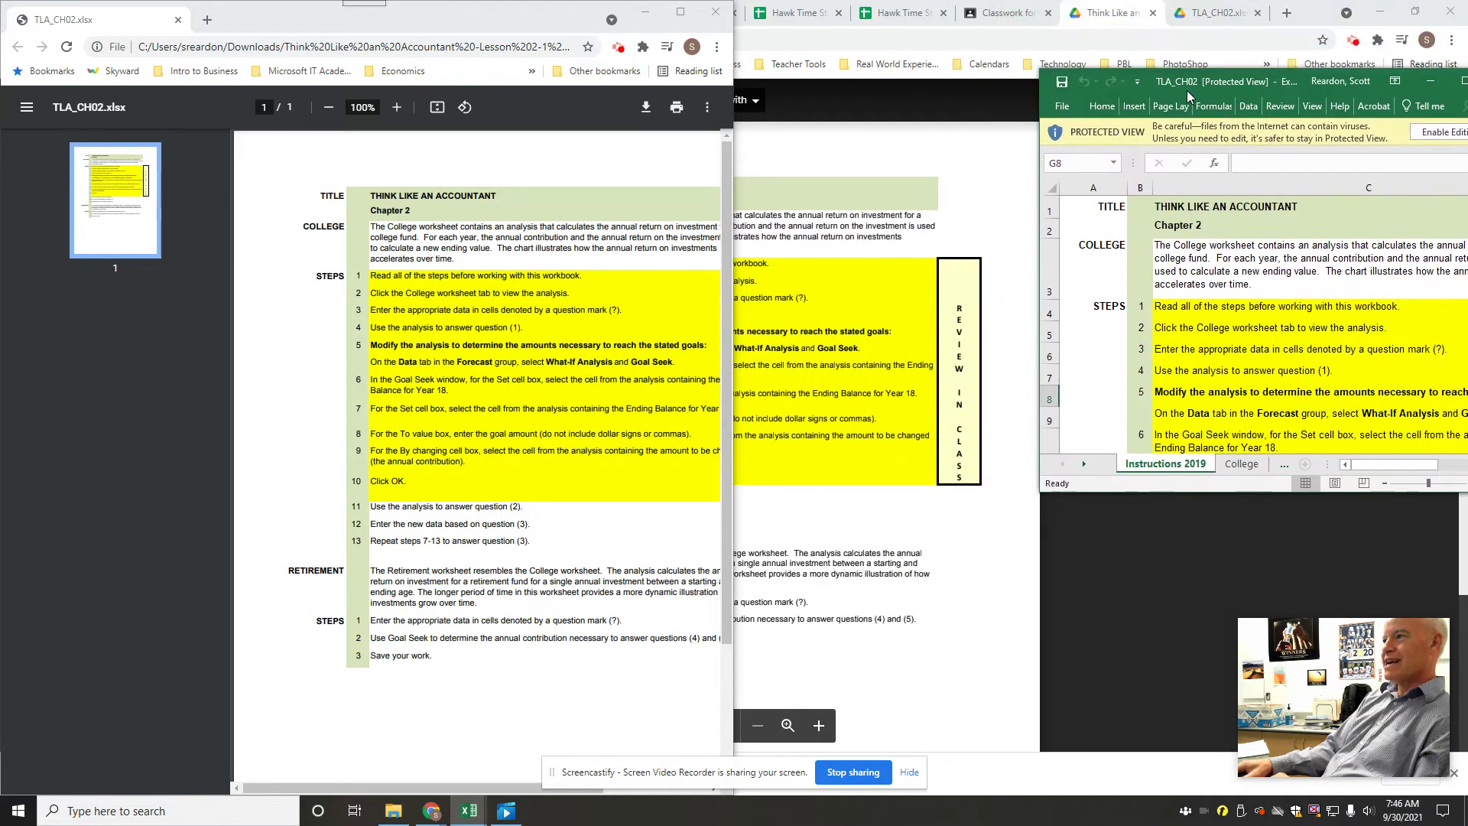
click(1046, 104)
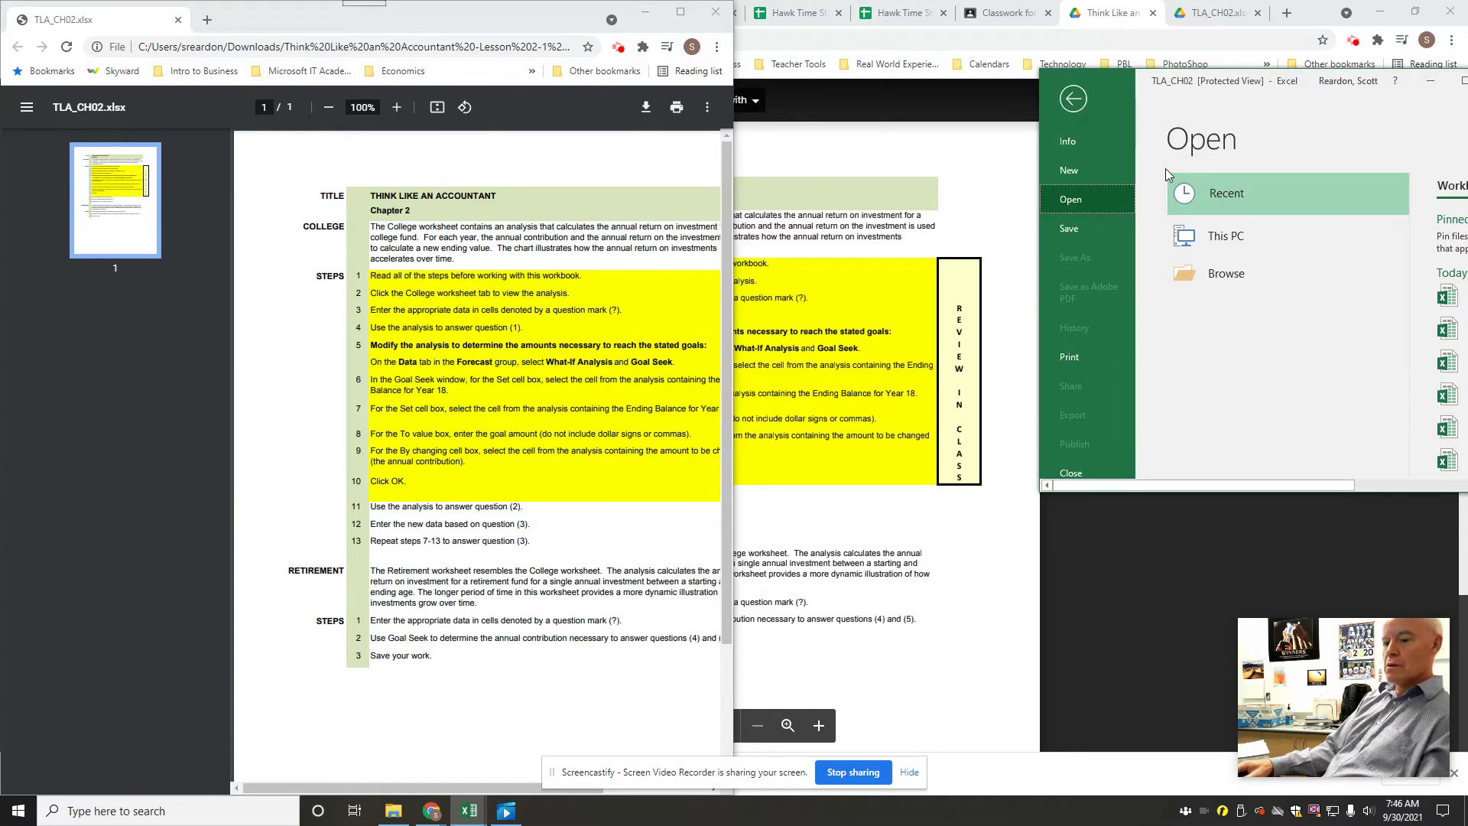
click(1074, 100)
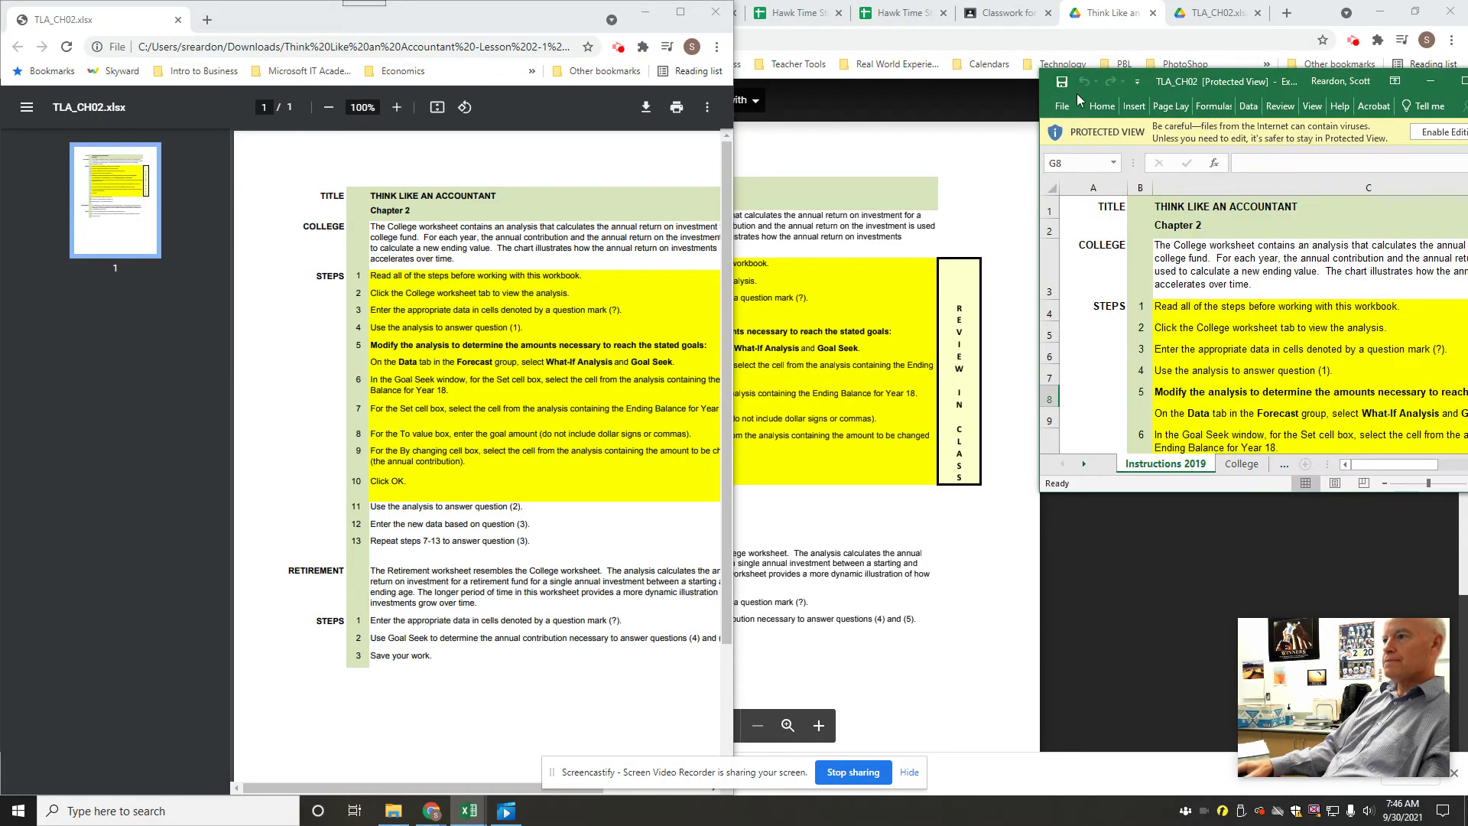
click(1062, 82)
key(Escape)
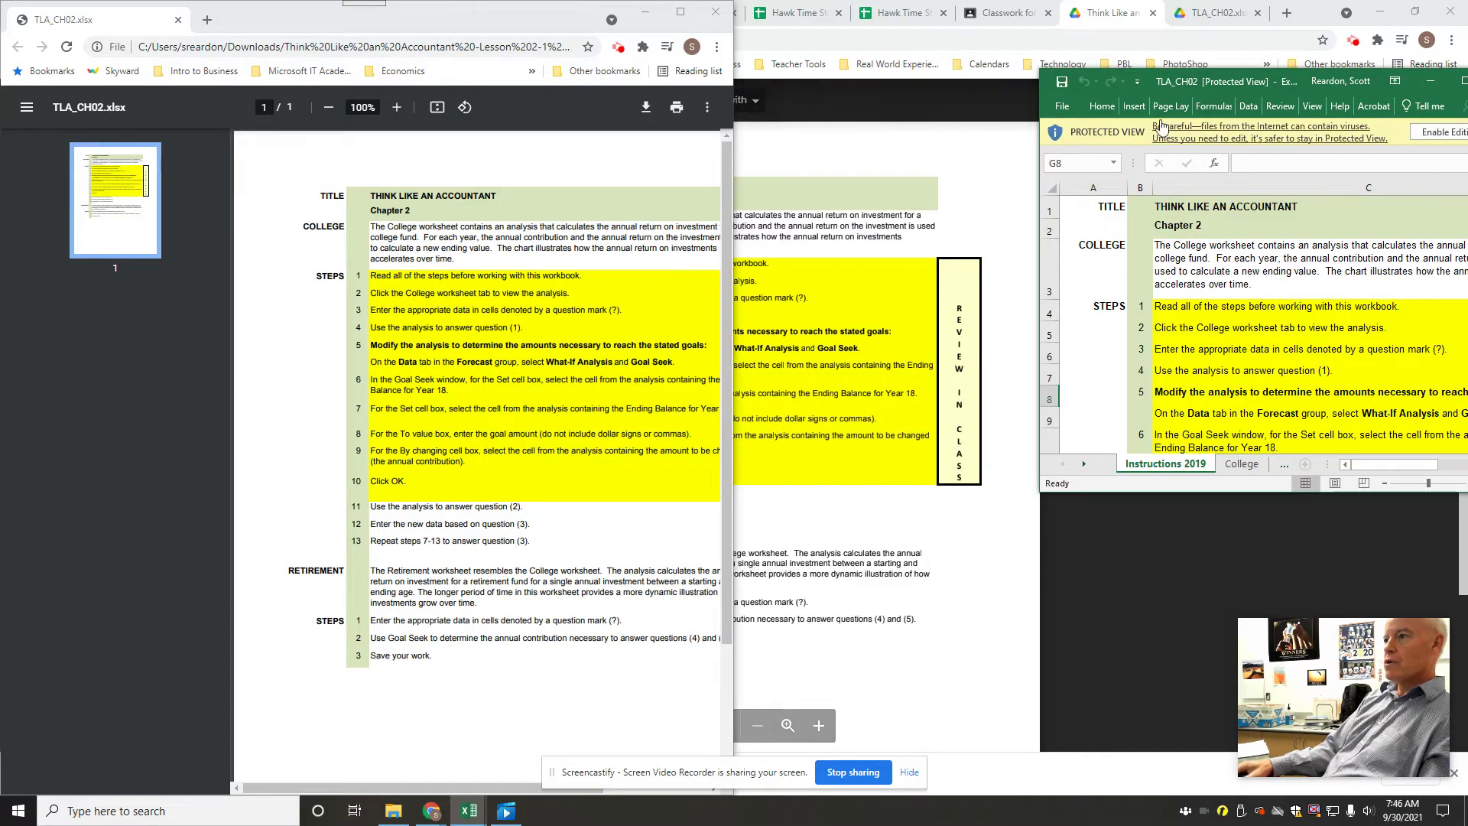
Enable editing in TLA_CH02 and arrange its window at full height beside the PDF instructions.
drag(1233, 91, 925, 37)
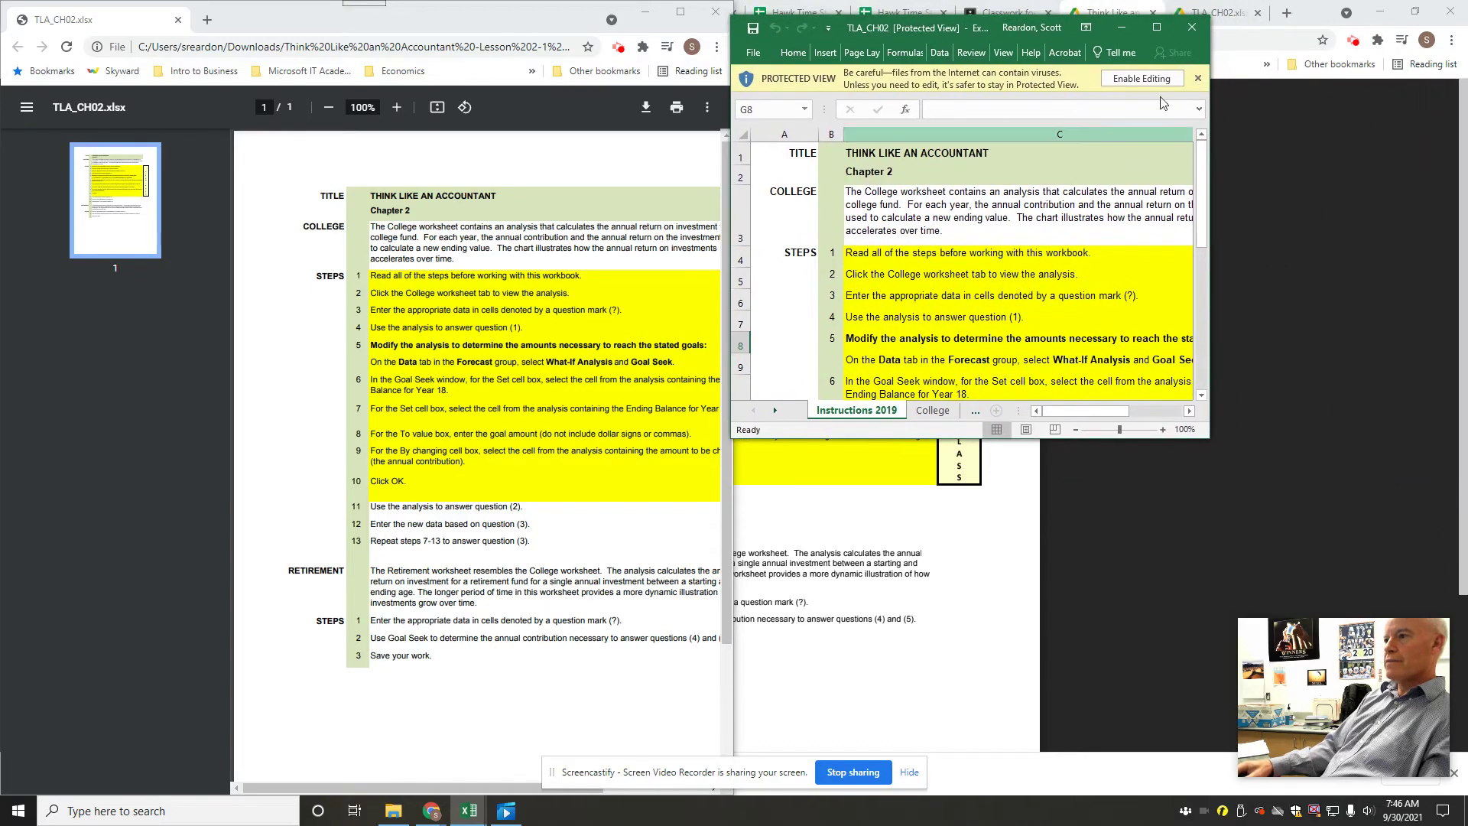
click(1142, 78)
drag(1229, 204, 1464, 267)
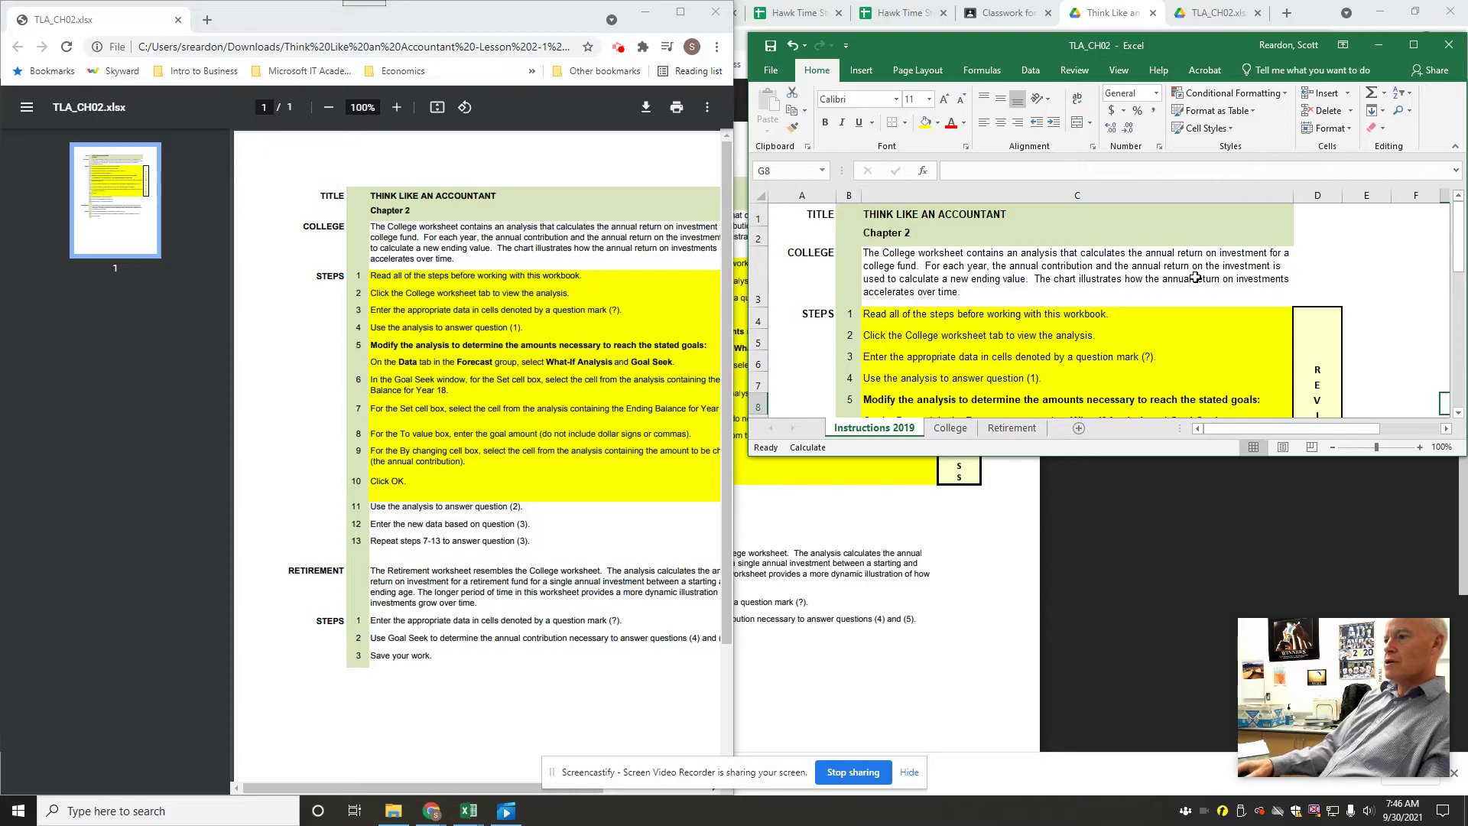
drag(1112, 459, 1125, 811)
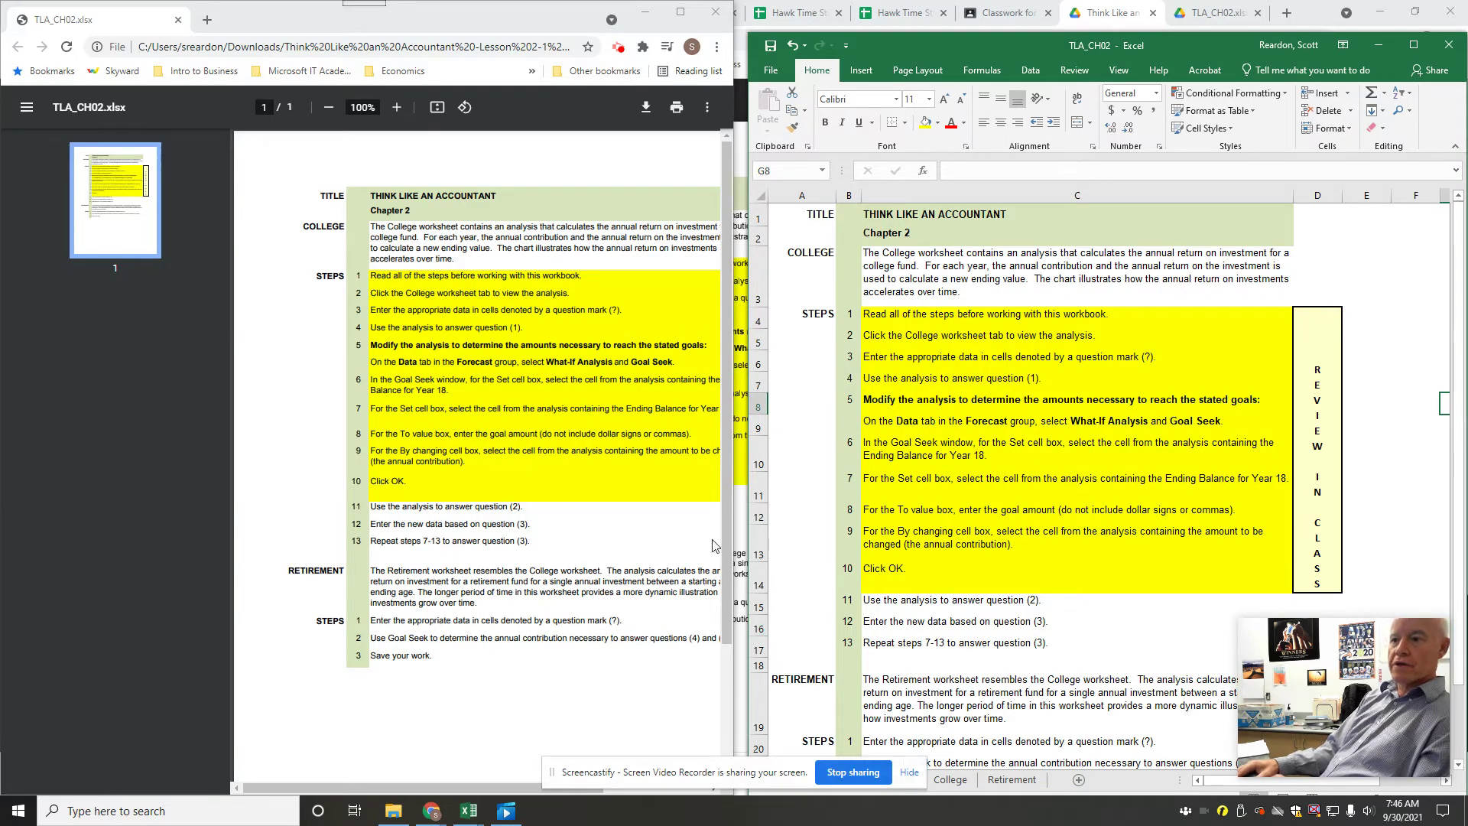
click(727, 516)
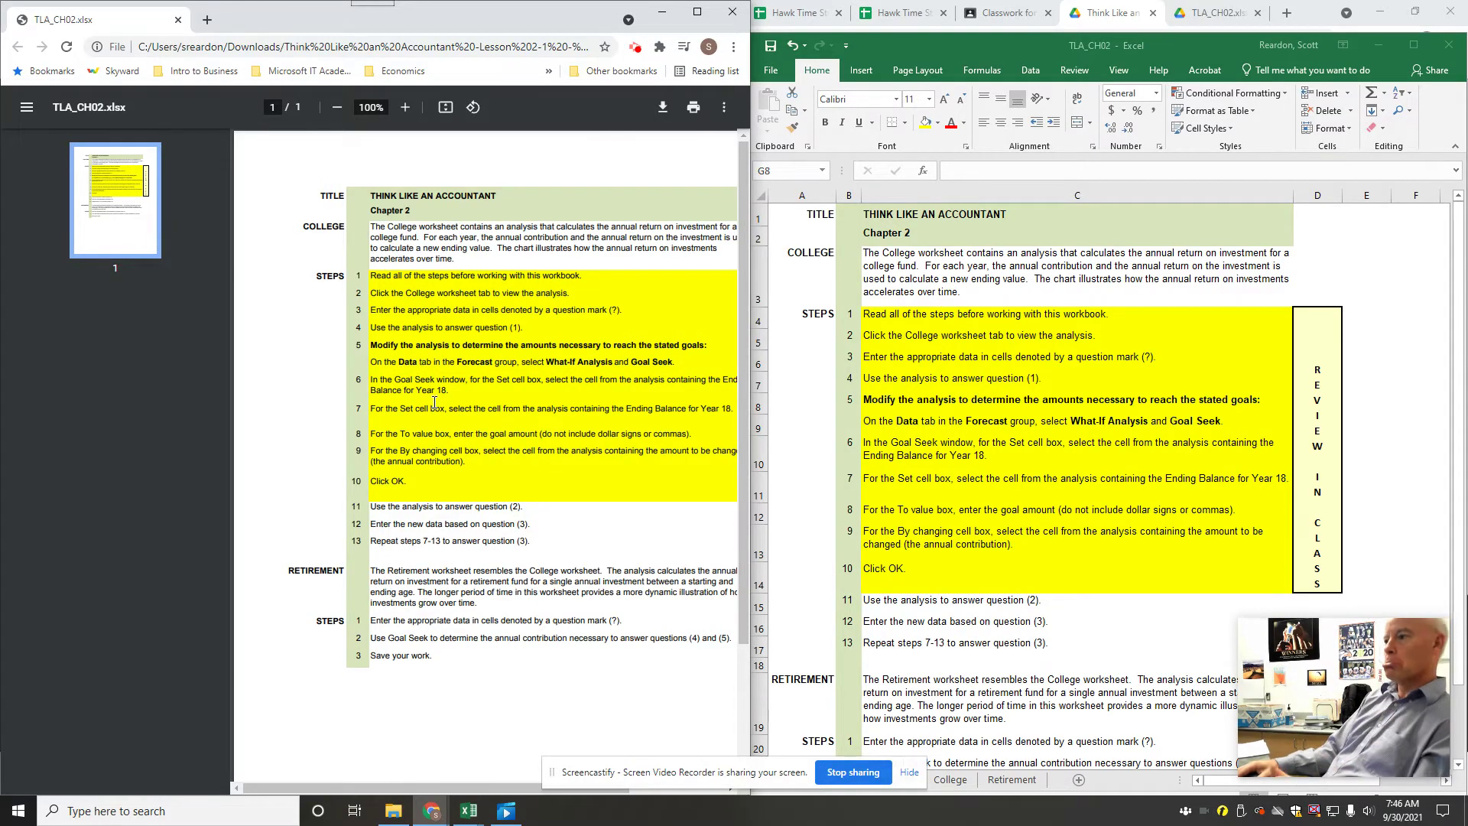
drag(707, 765, 532, 759)
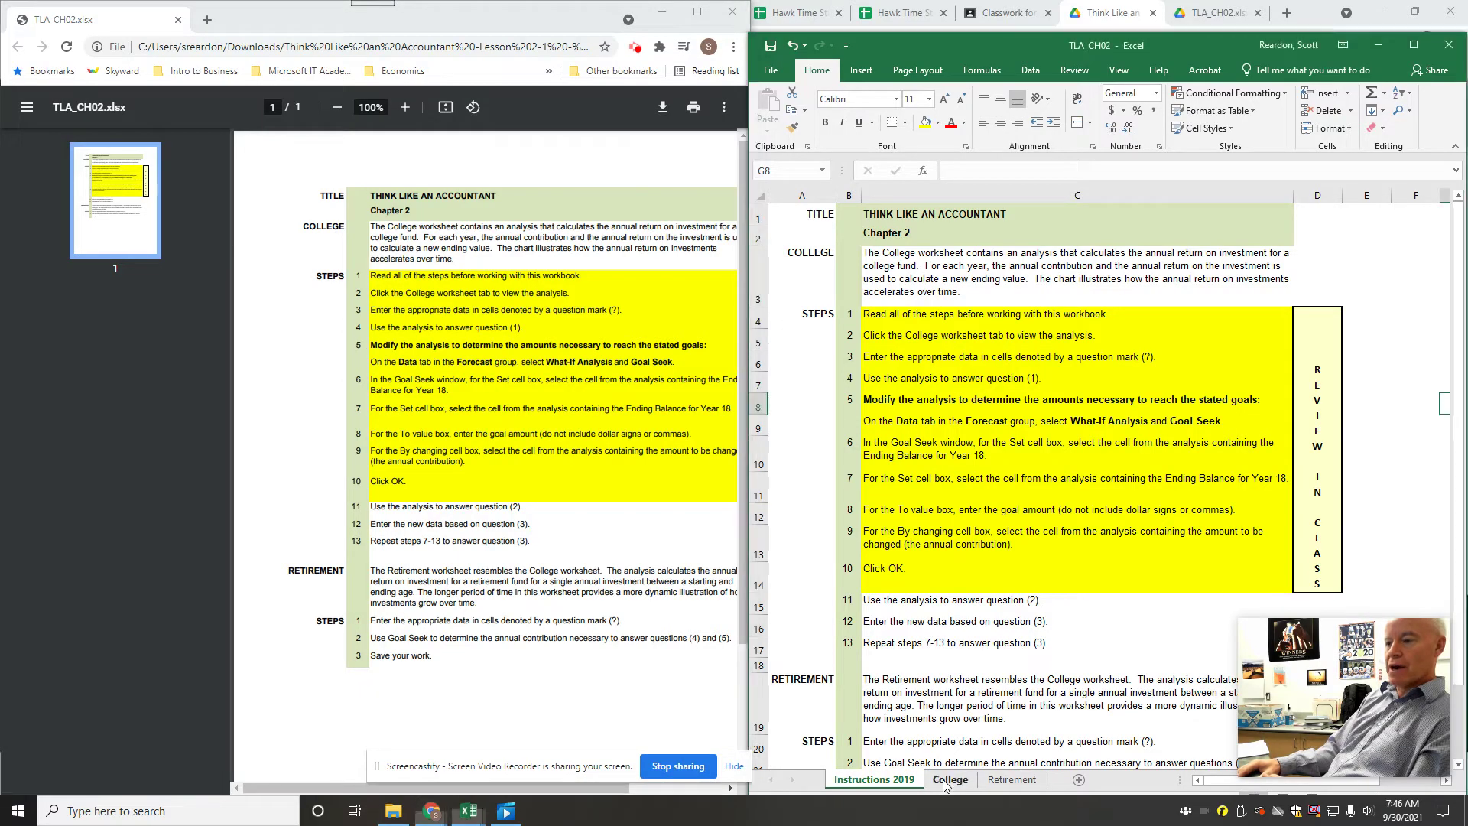
On the College worksheet, set the Annual Contribution to 5000 and the Annual Rate of Return to 6%.
click(949, 780)
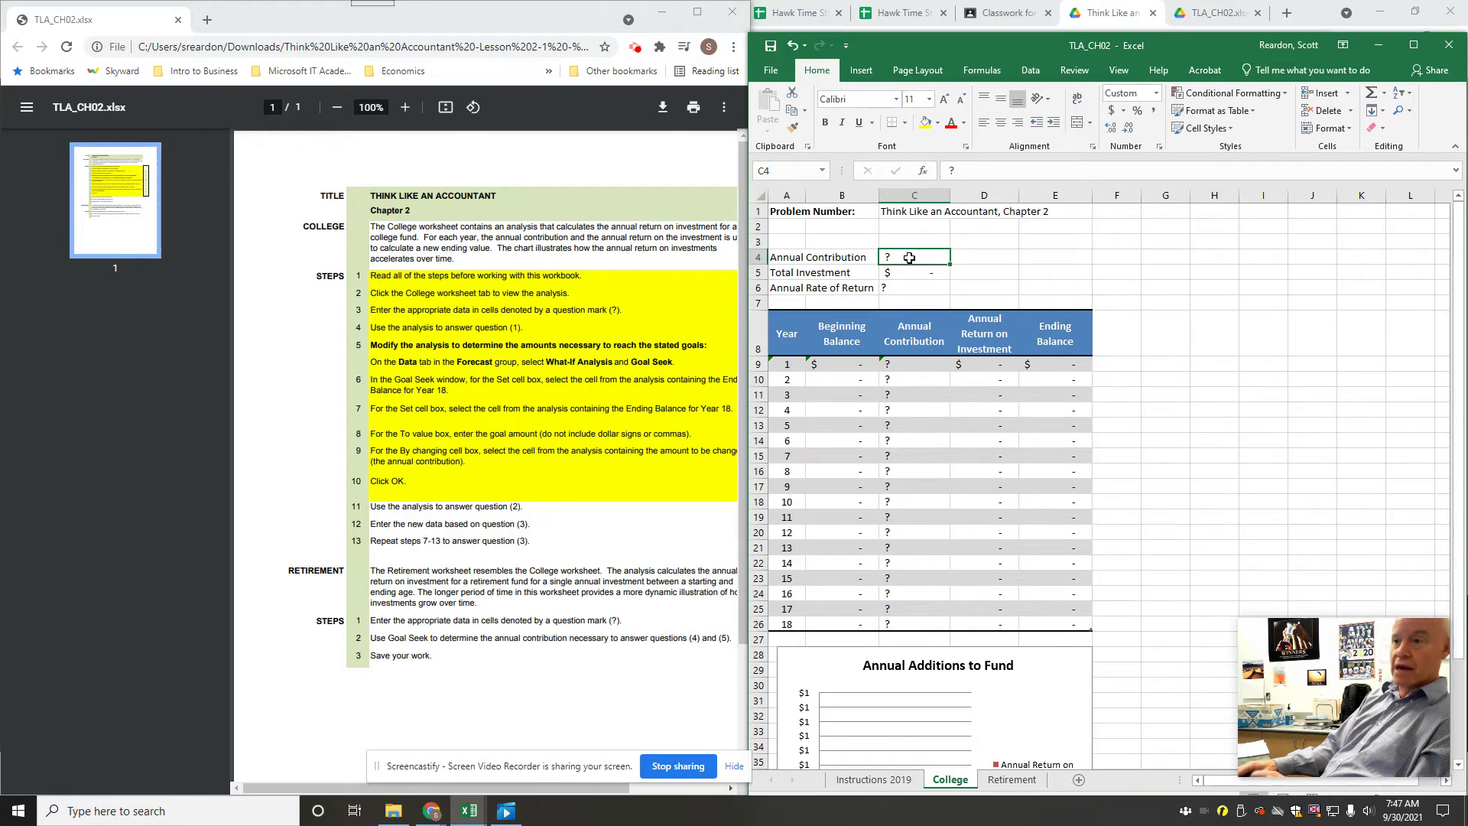
text(5000)
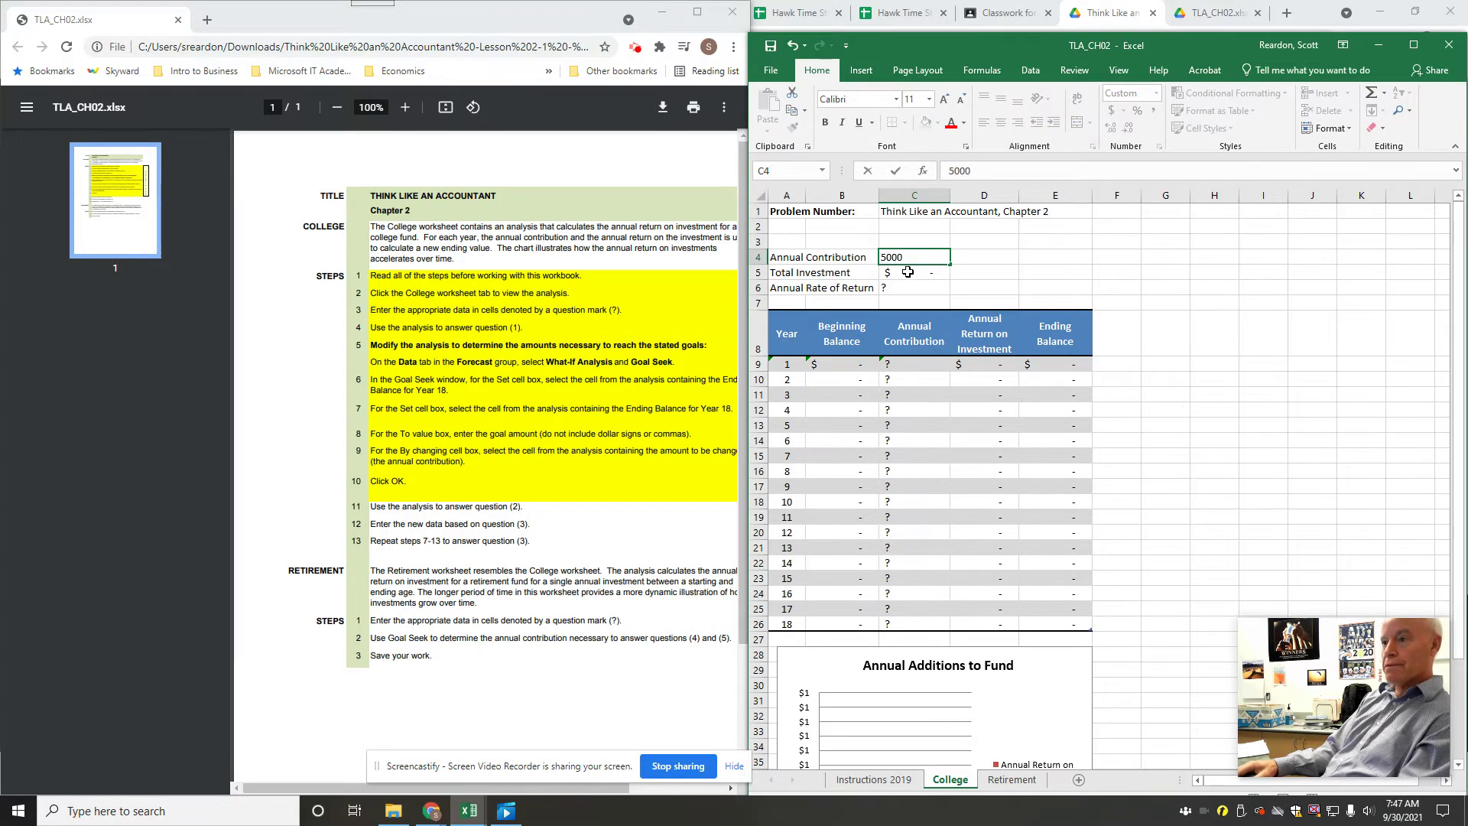
click(1058, 275)
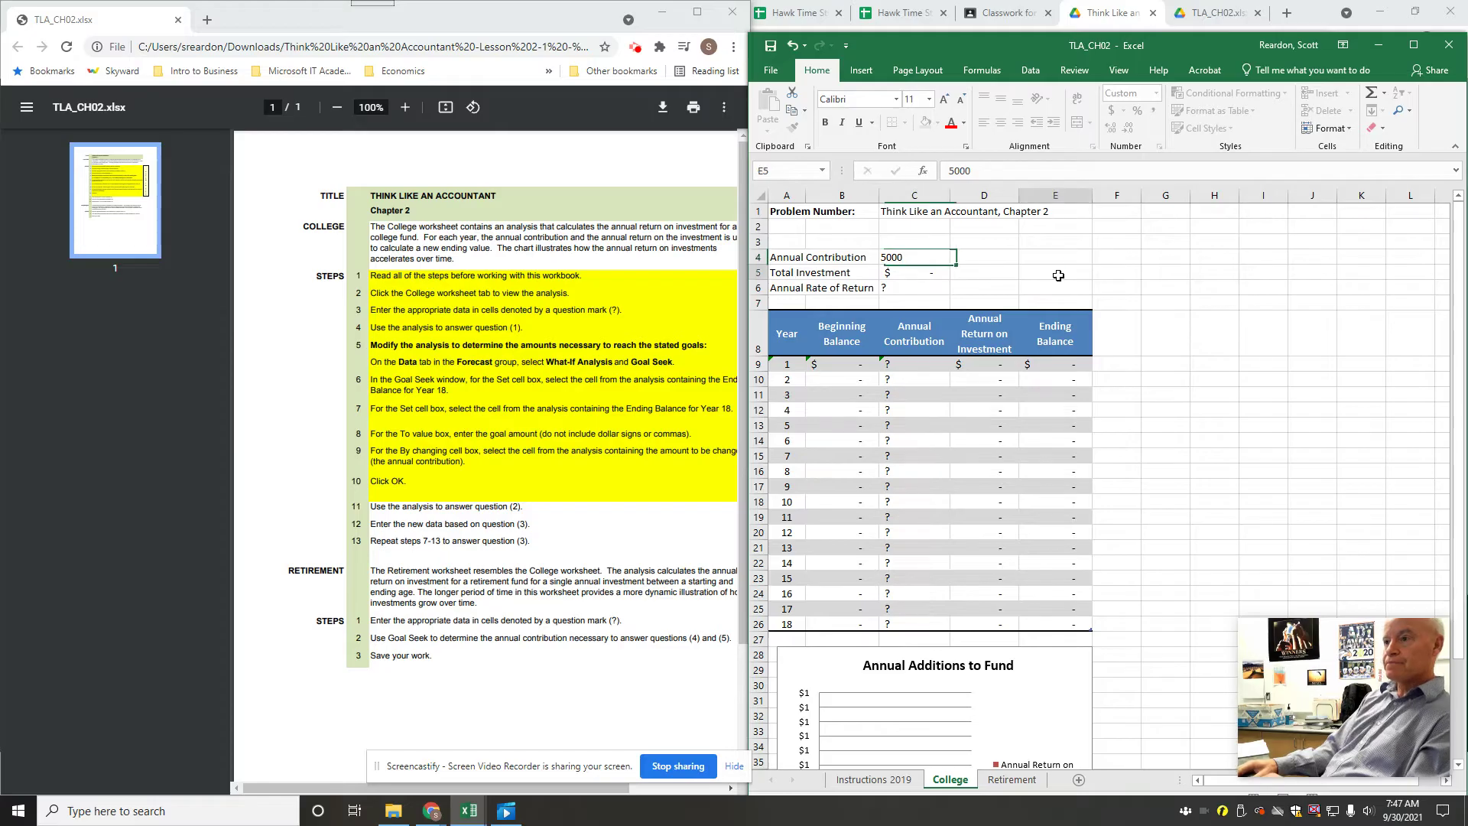
click(898, 288)
text(6%)
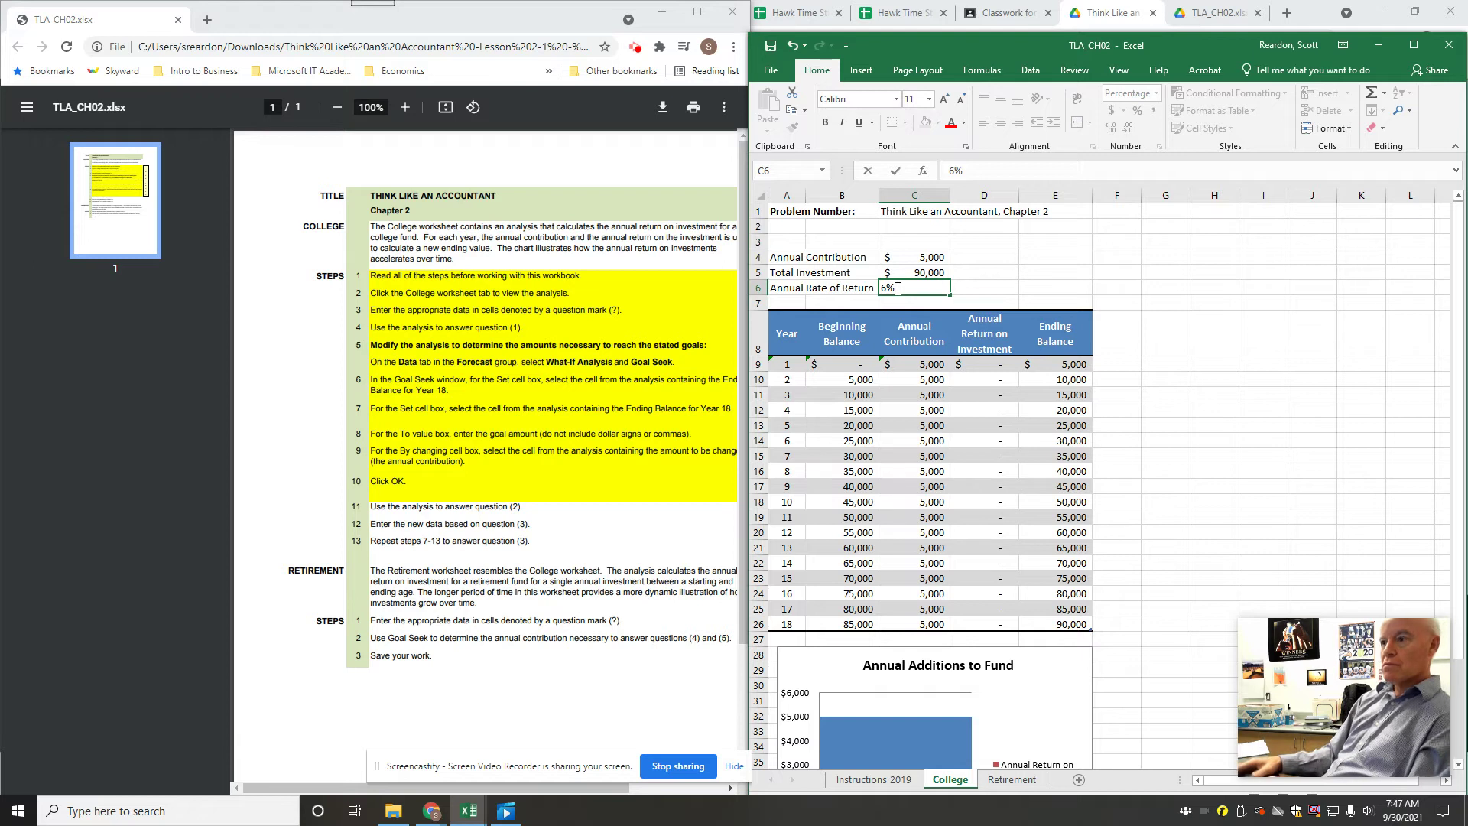
click(1169, 336)
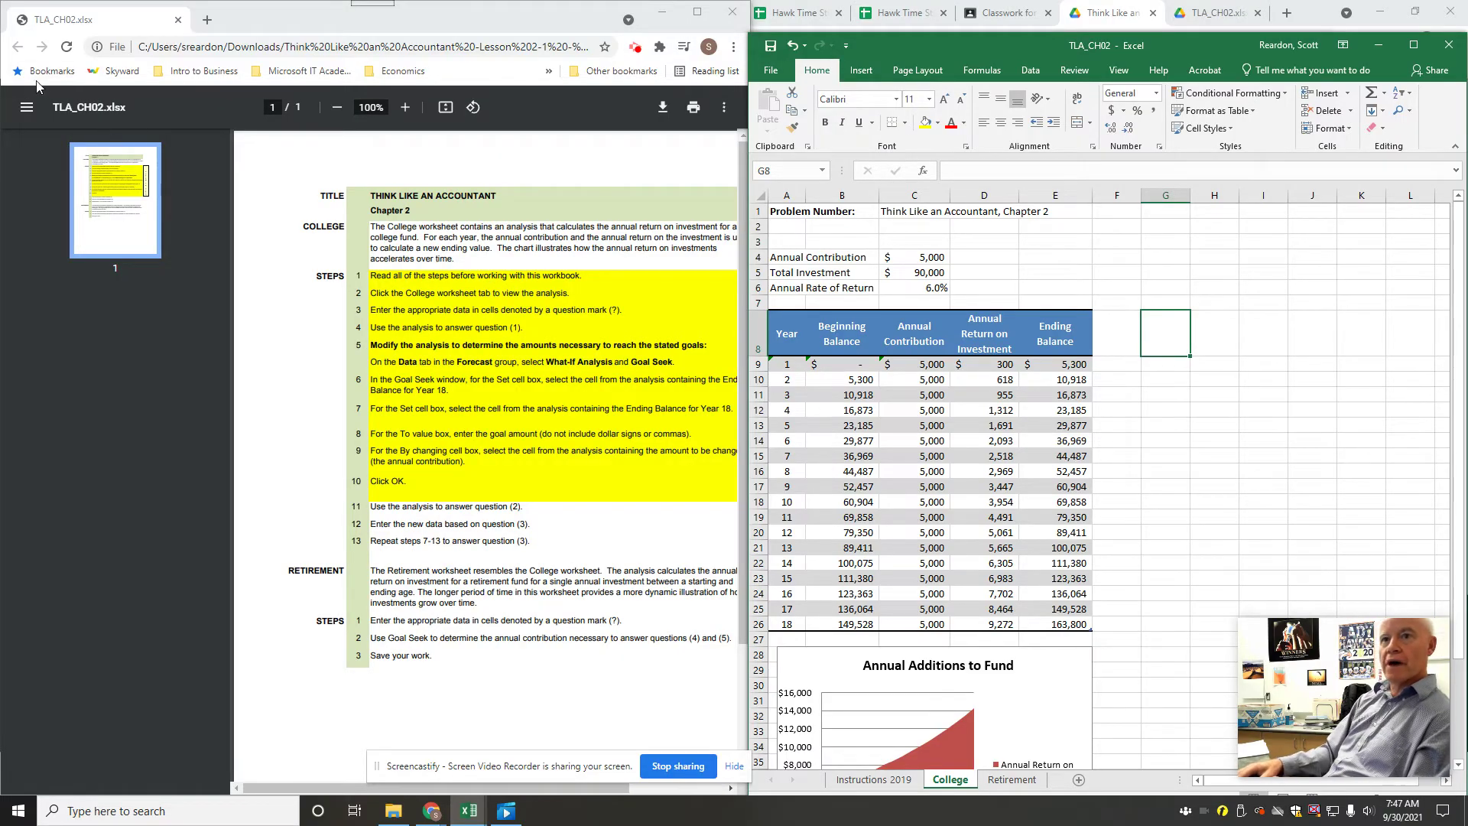
Switch to Google Classroom in the browser and open the Lesson 2-1 Reading PDF from the Think Like an Accountant - Chapter 2 assignment.
drag(226, 33, 226, 231)
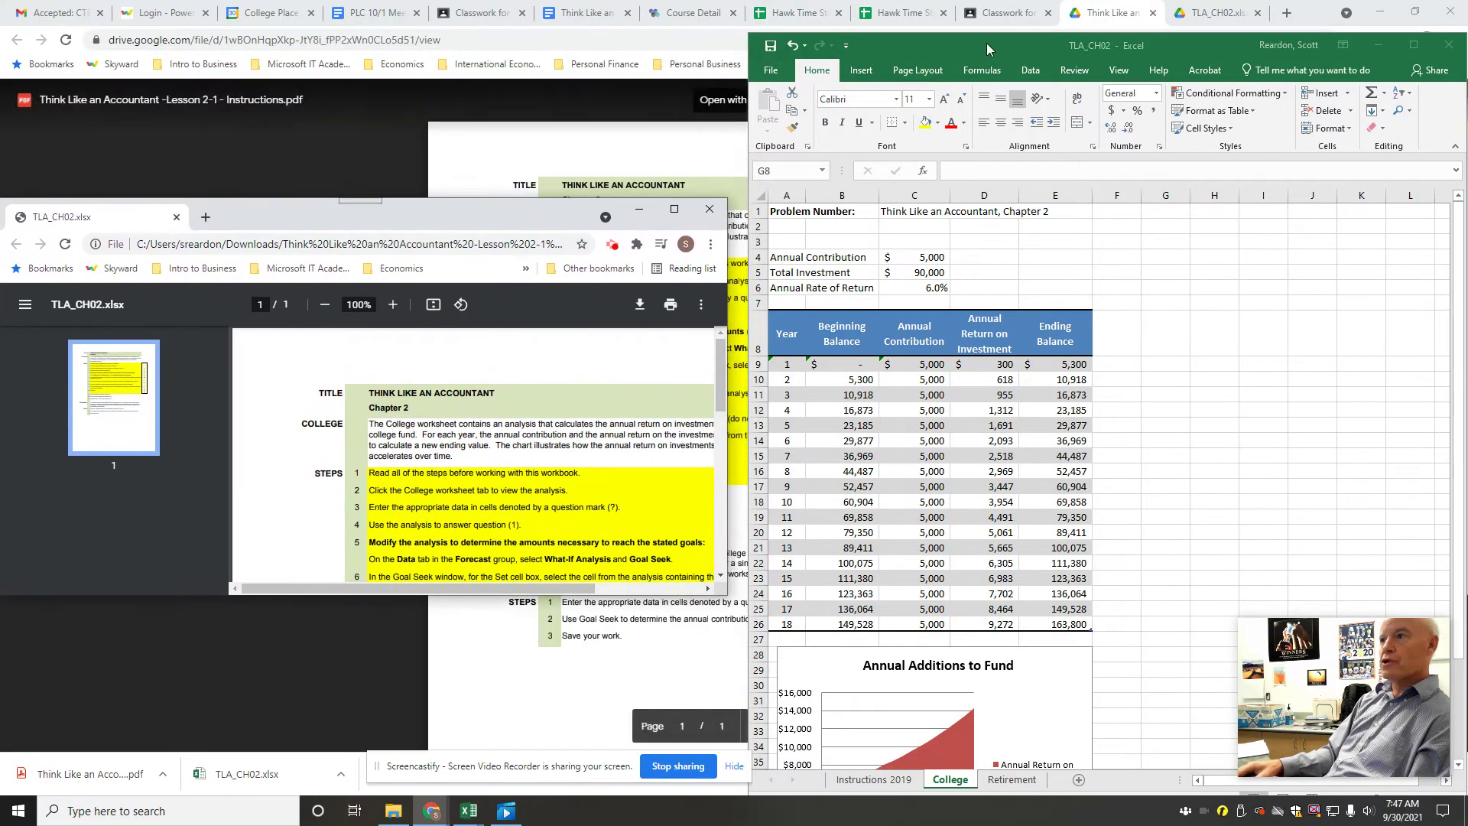
click(1026, 13)
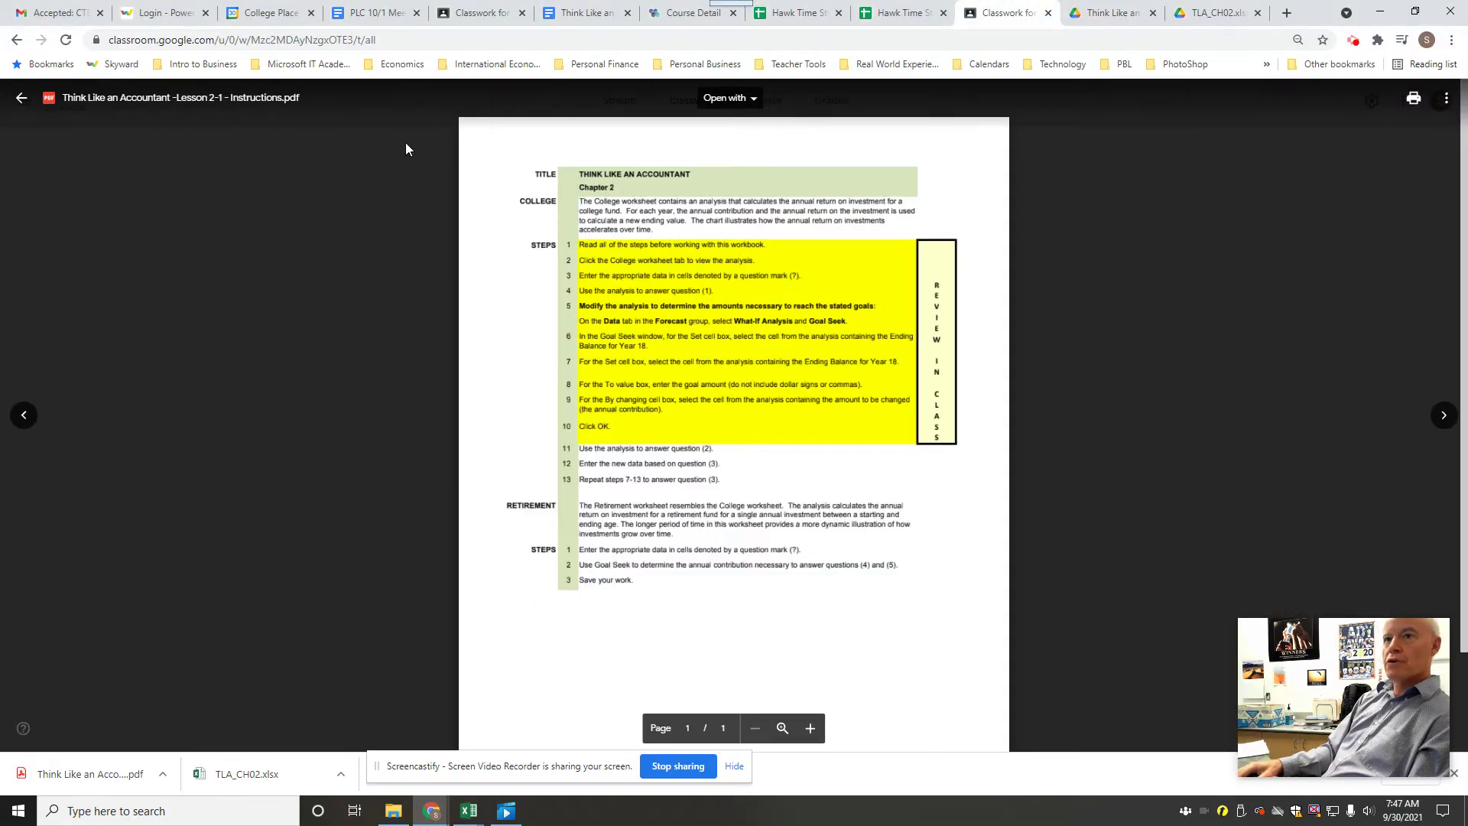
click(22, 98)
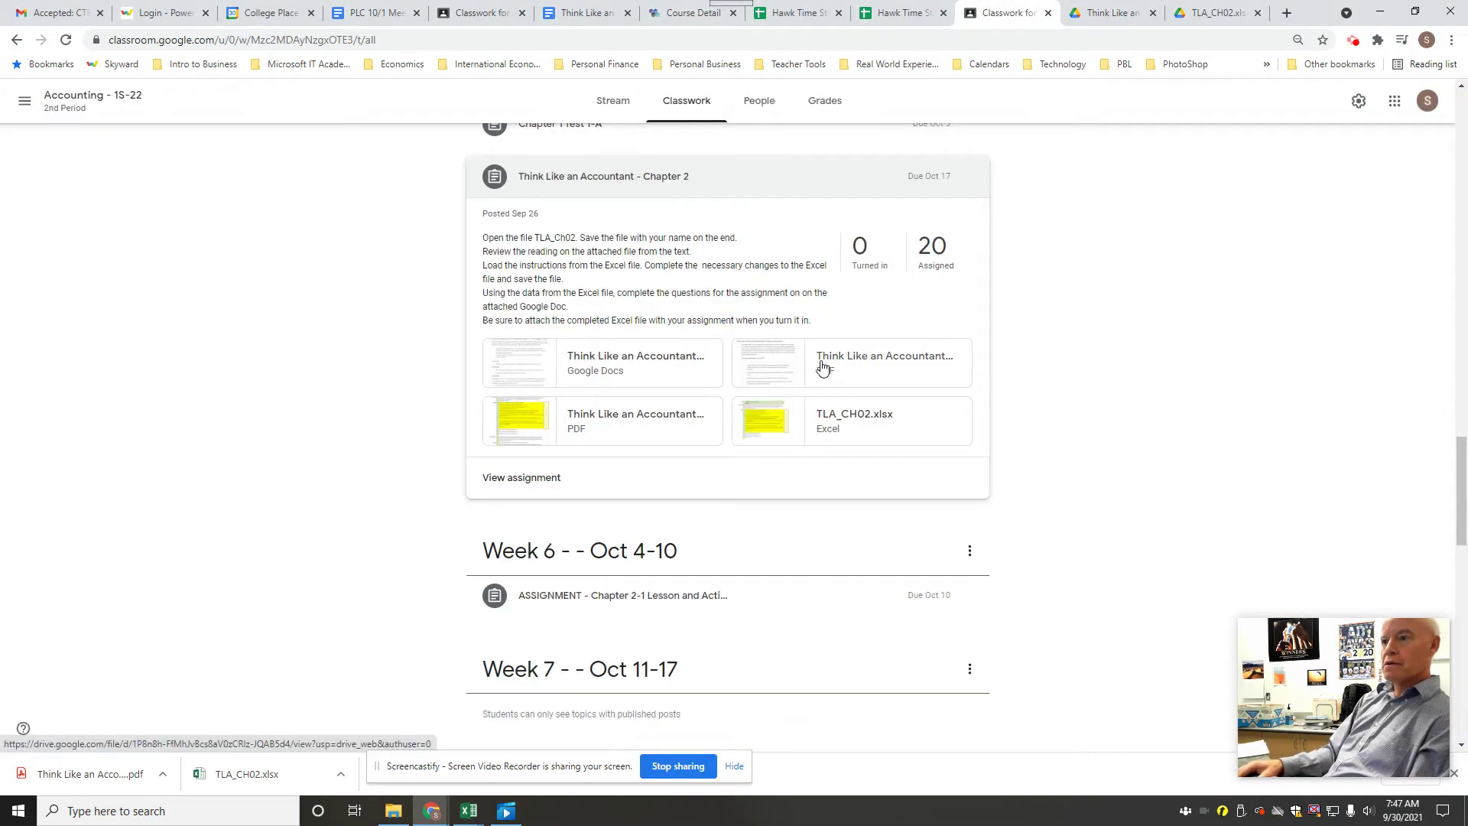
click(822, 361)
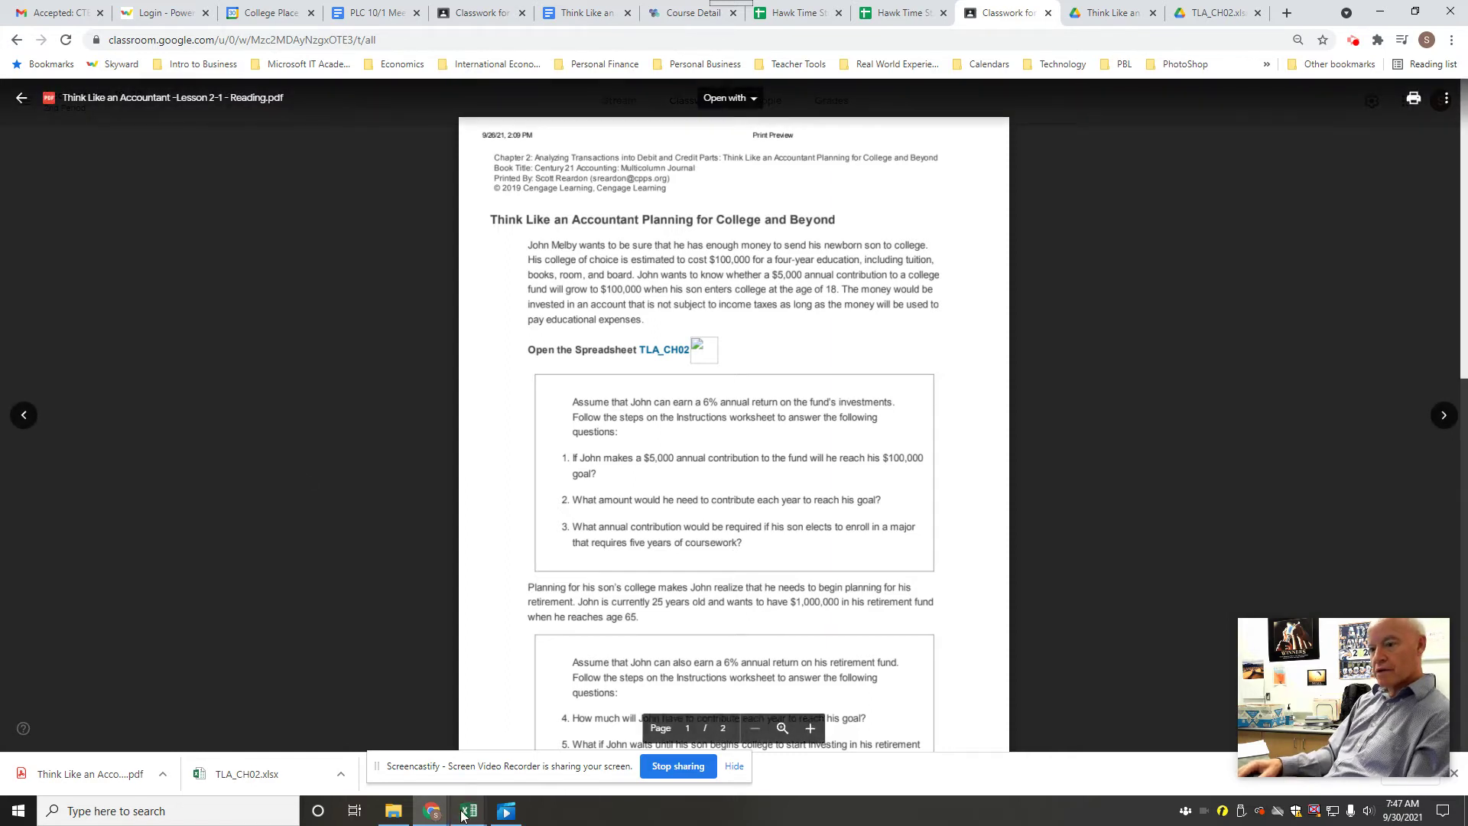
Arrange the Lesson 2-1 Instructions PDF in Adobe Acrobat side by side with the TLA_CH02 workbook in Excel.
mouse_move(463, 818)
click(702, 704)
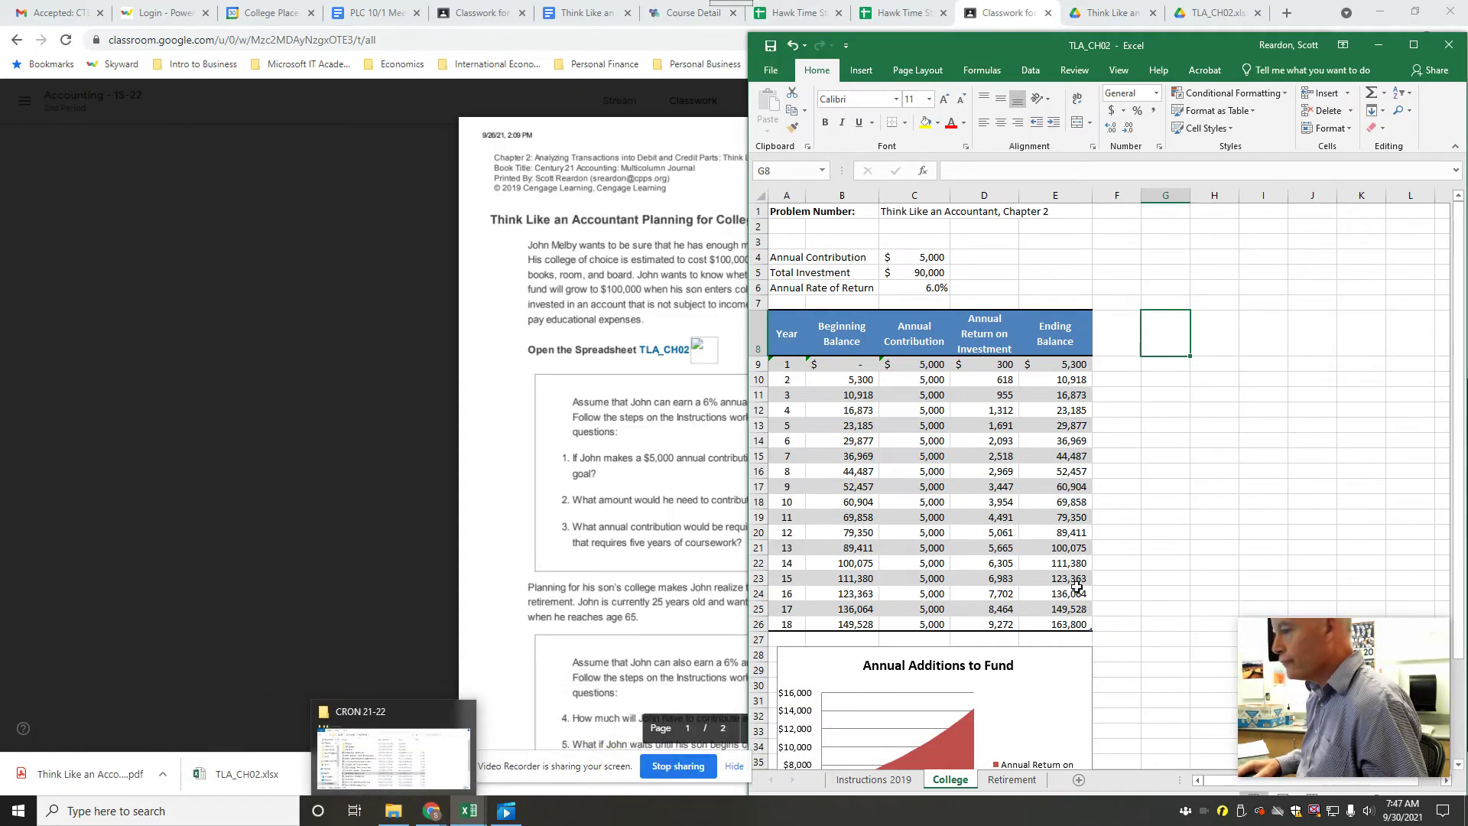
click(505, 810)
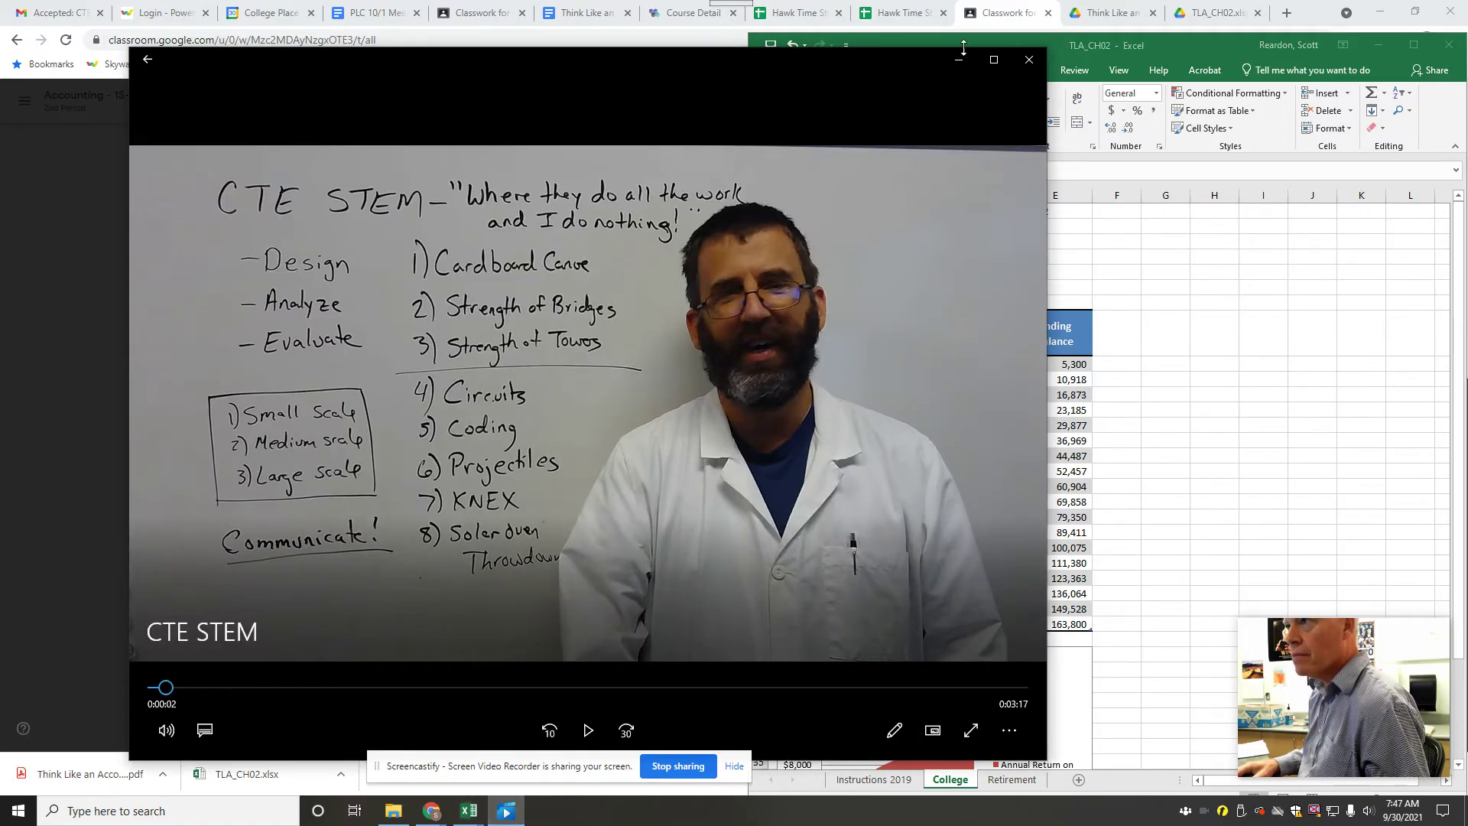
click(958, 58)
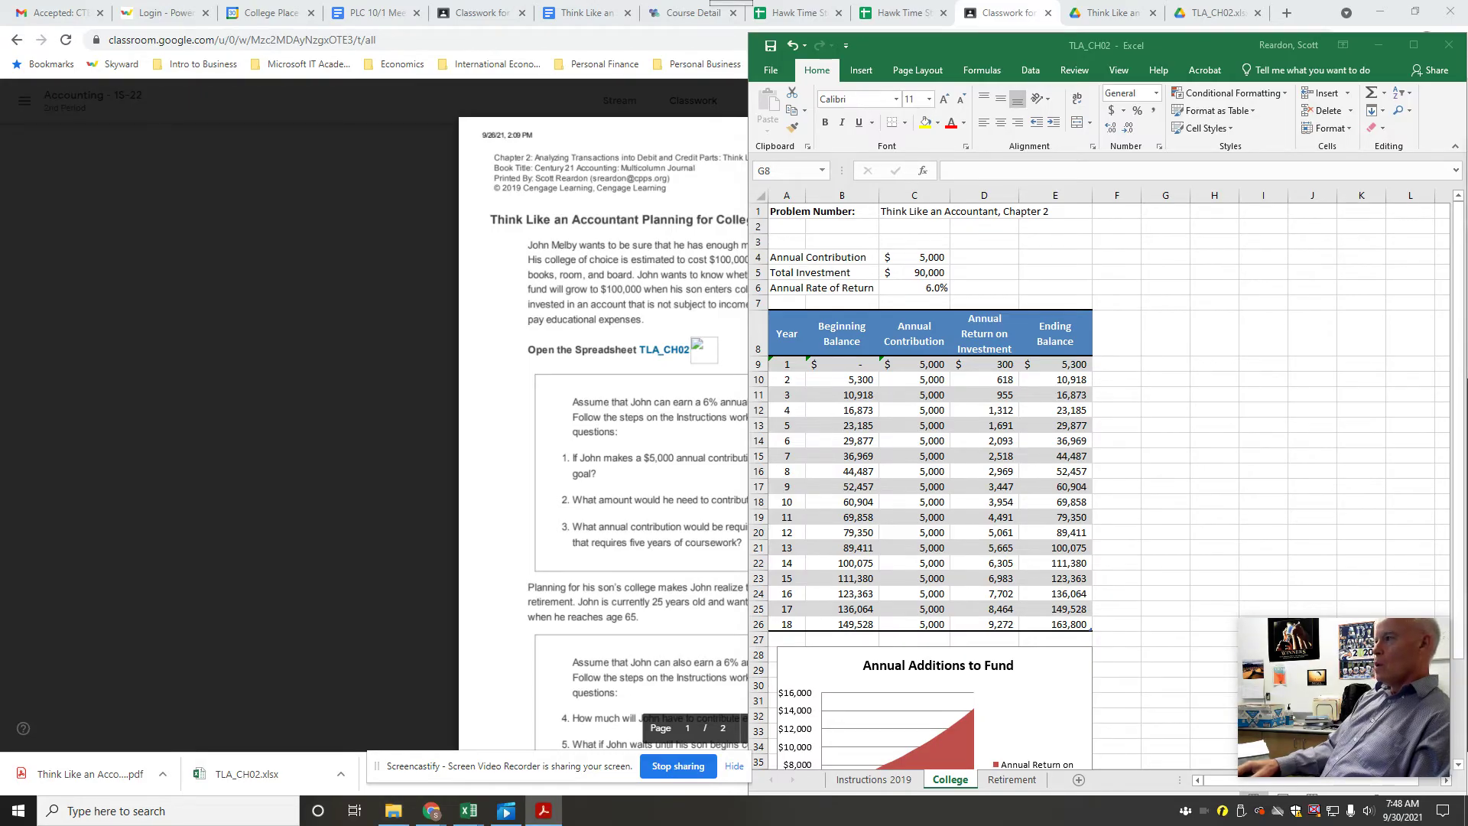
drag(1467, 243, 0, 11)
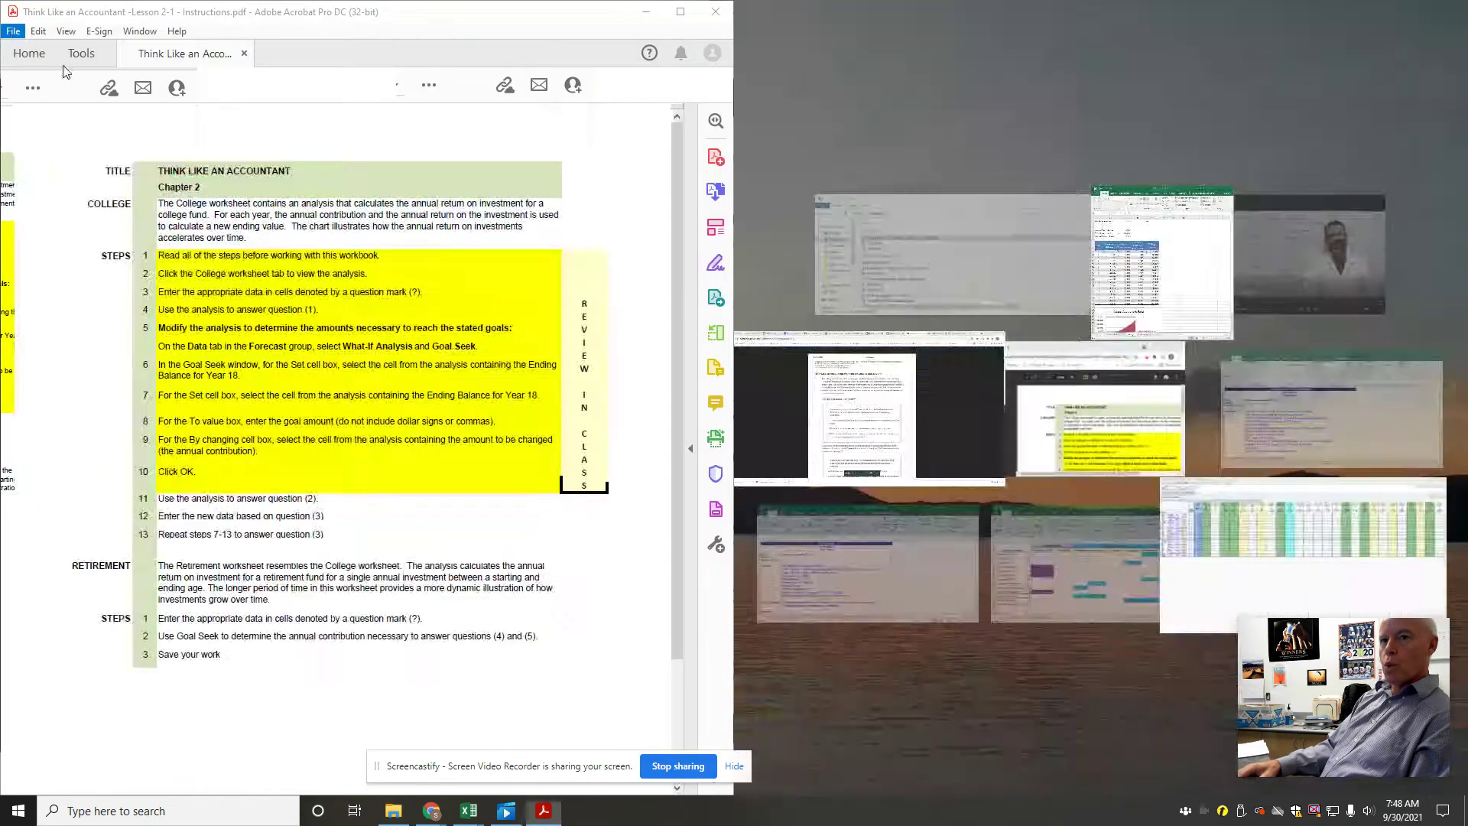
click(469, 811)
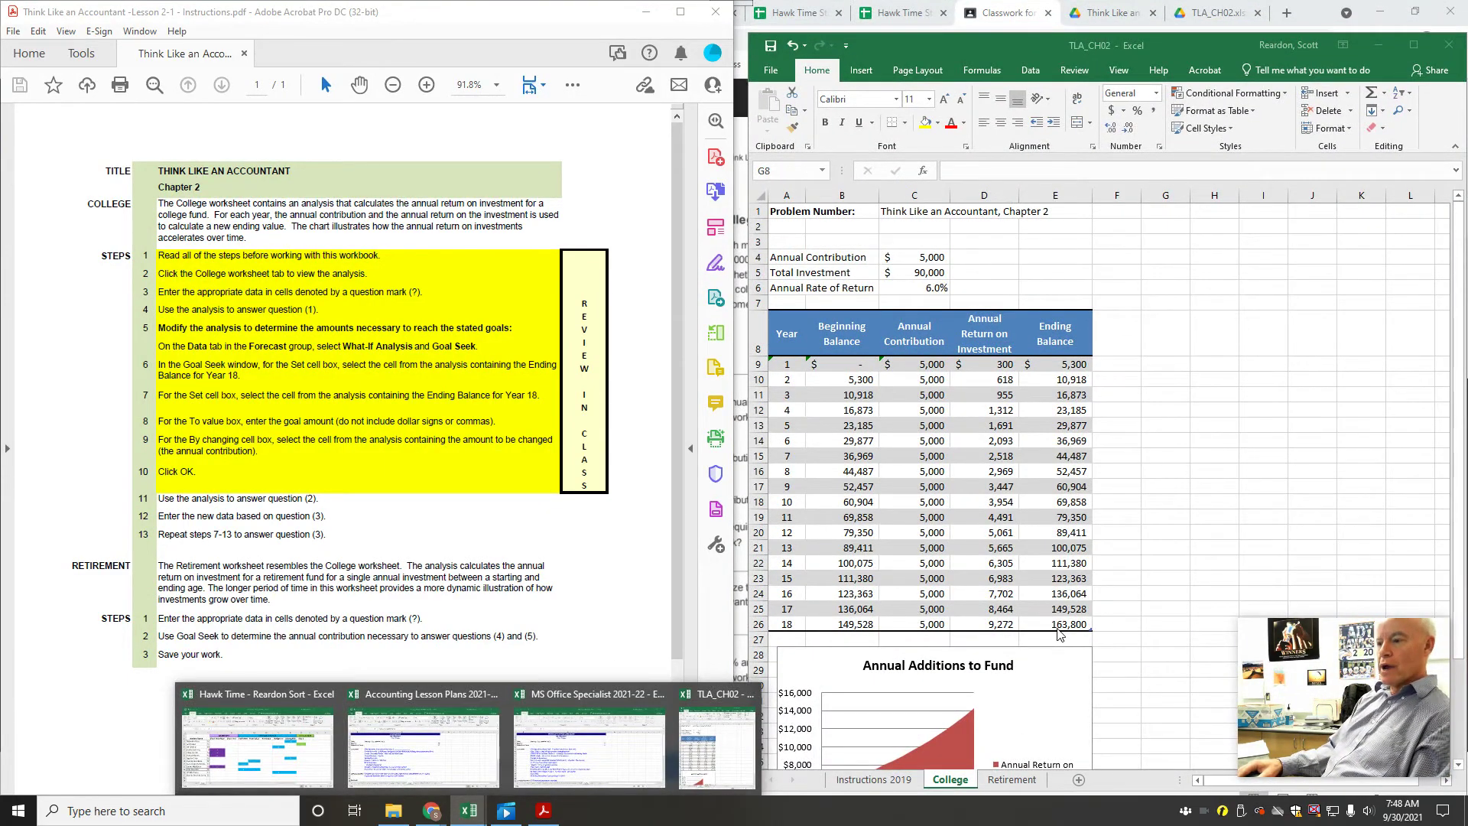
click(1056, 633)
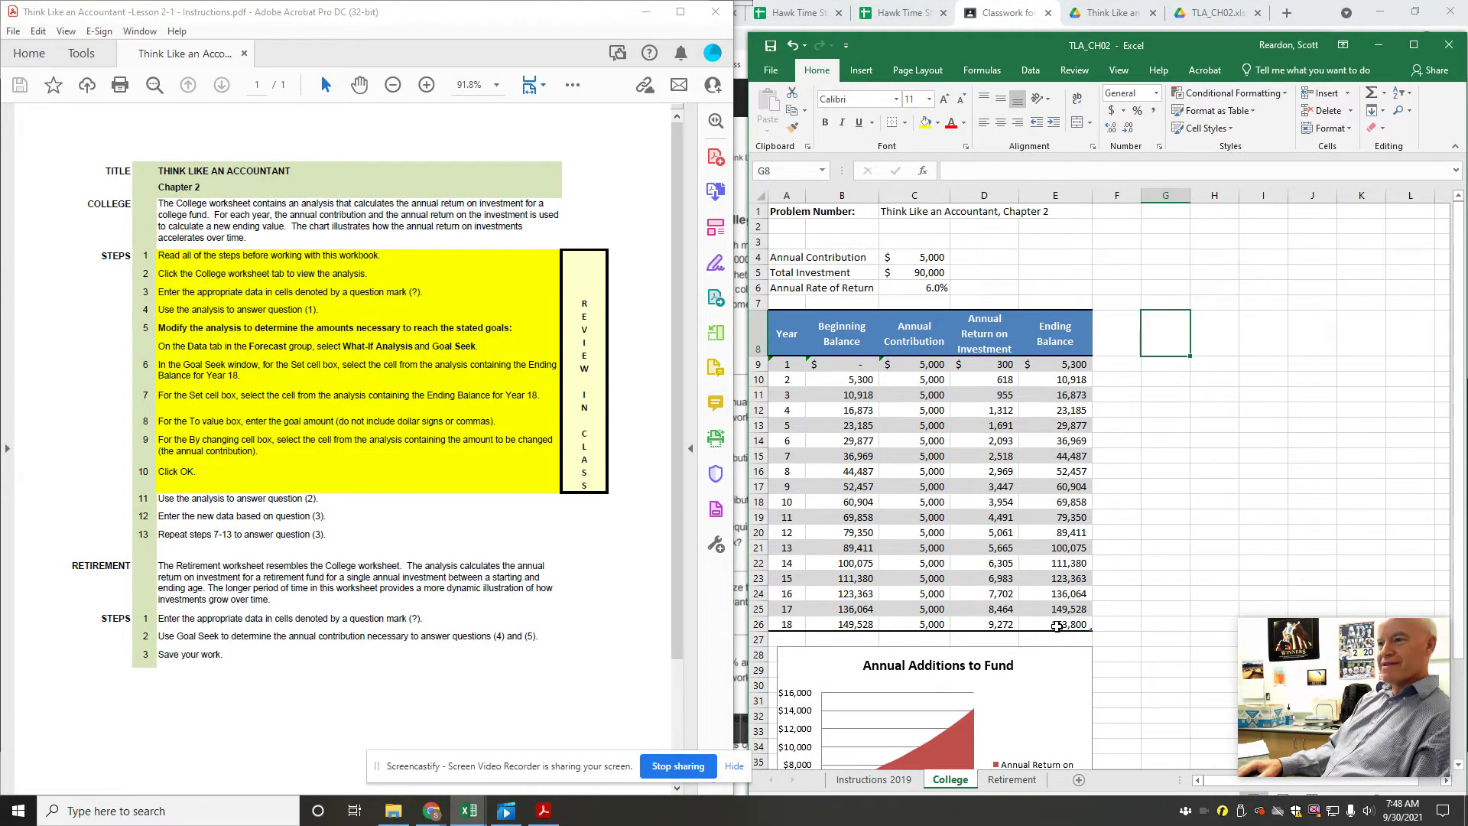
Run Goal Seek to bring the Year 18 Ending Balance in E26 to 100000 by changing the Annual Contribution in C4.
click(1056, 624)
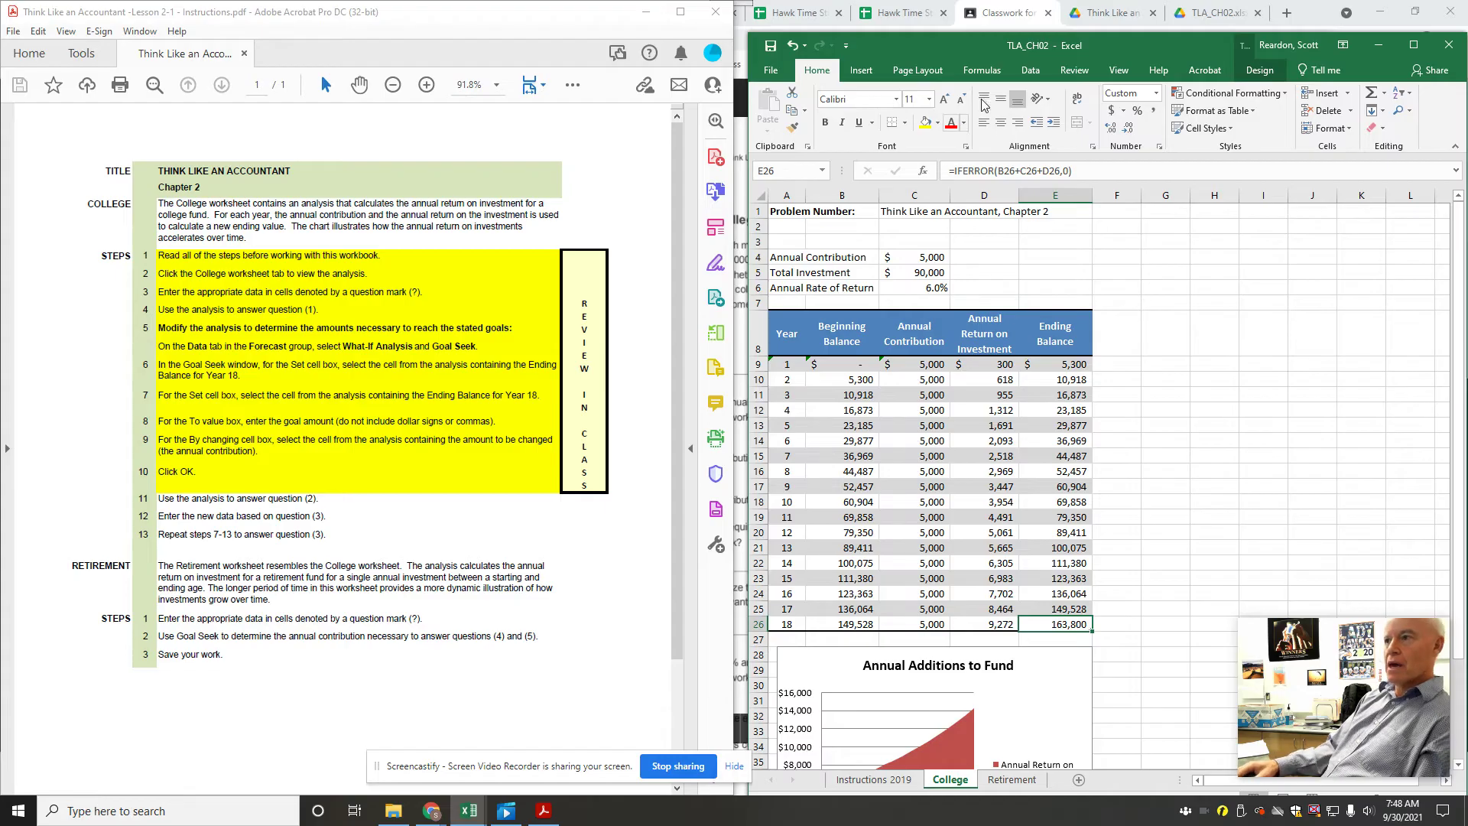
click(1032, 71)
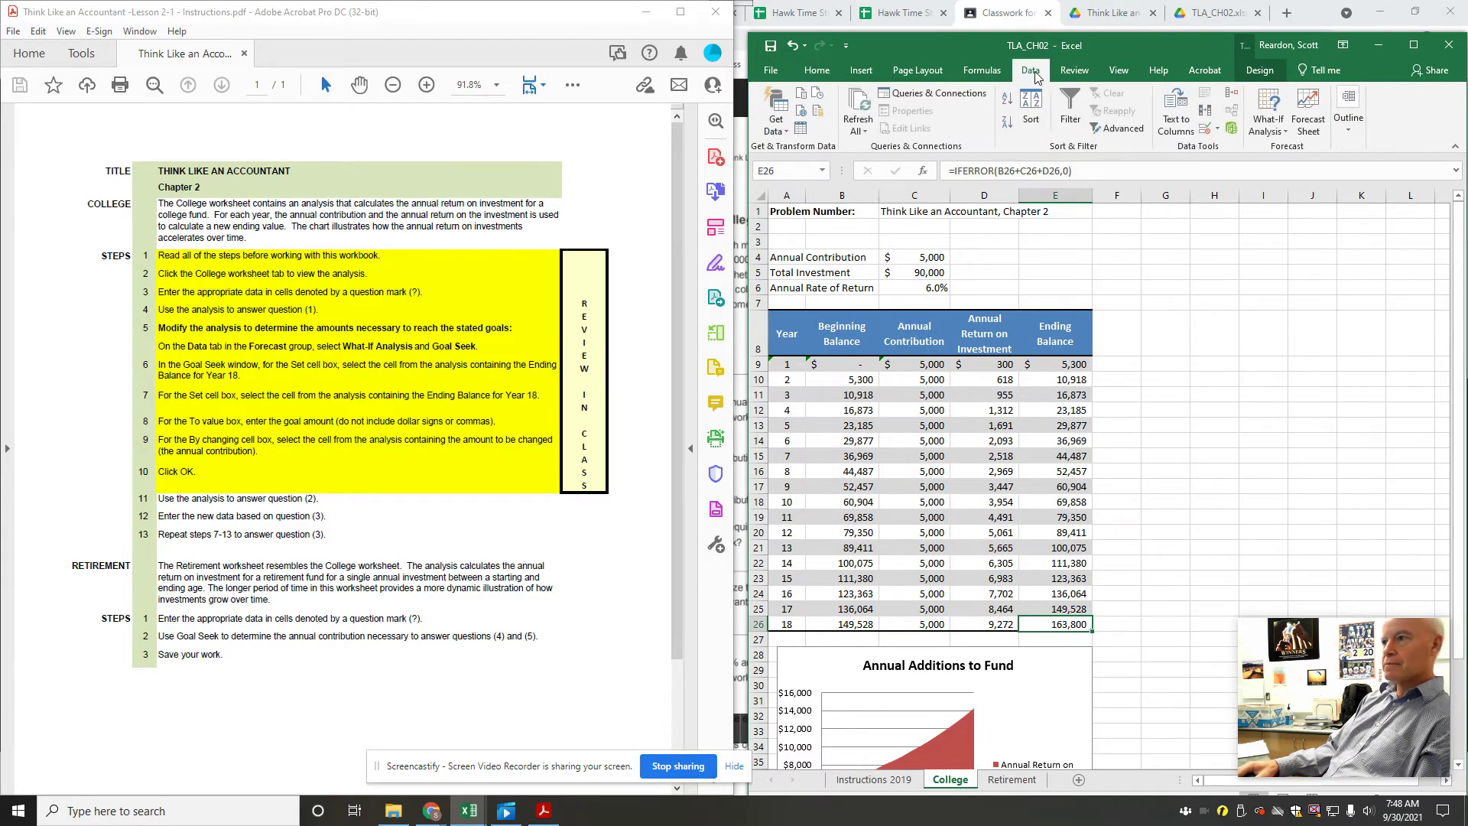
click(1279, 134)
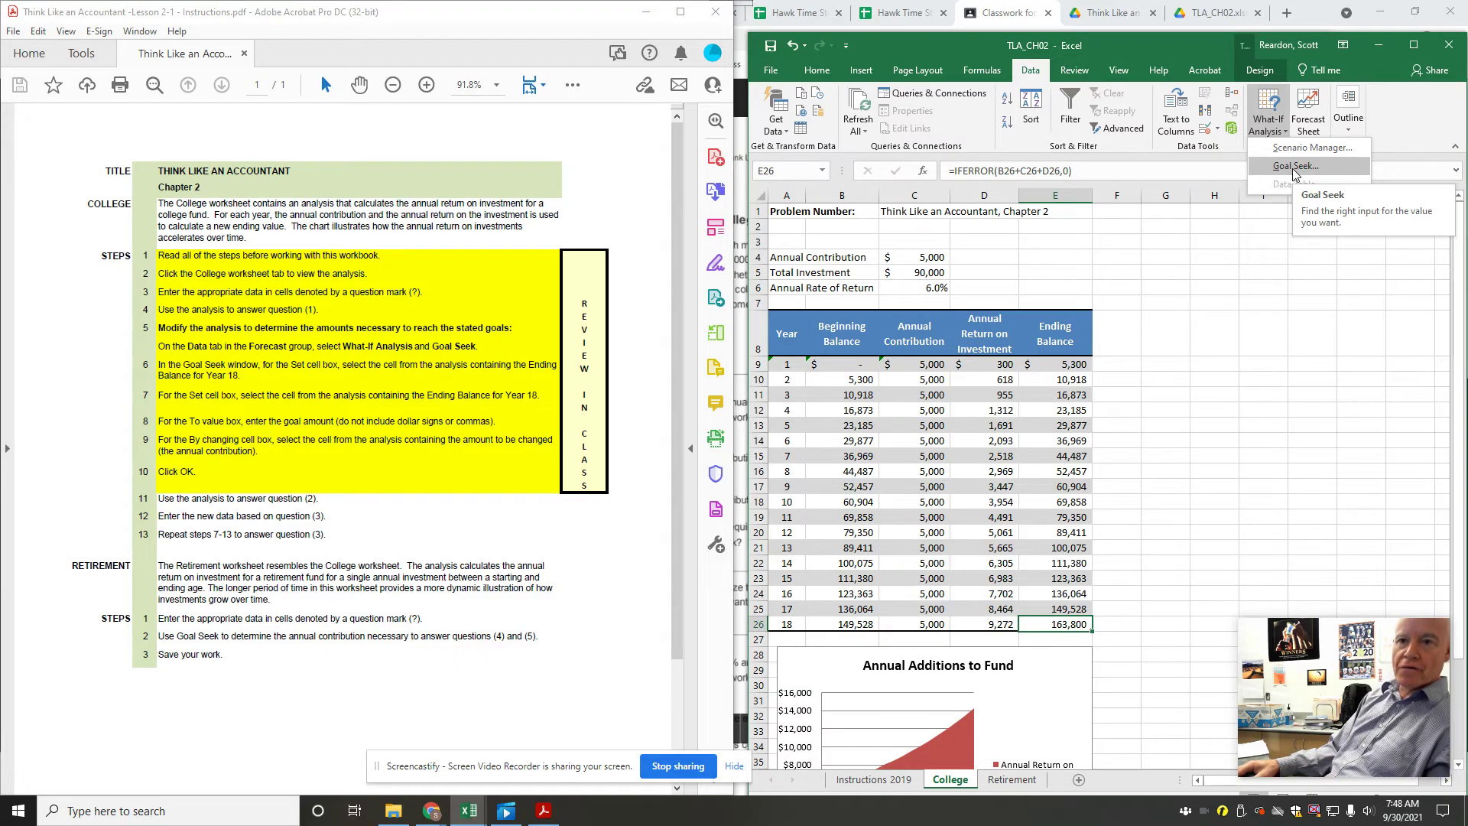
click(1294, 166)
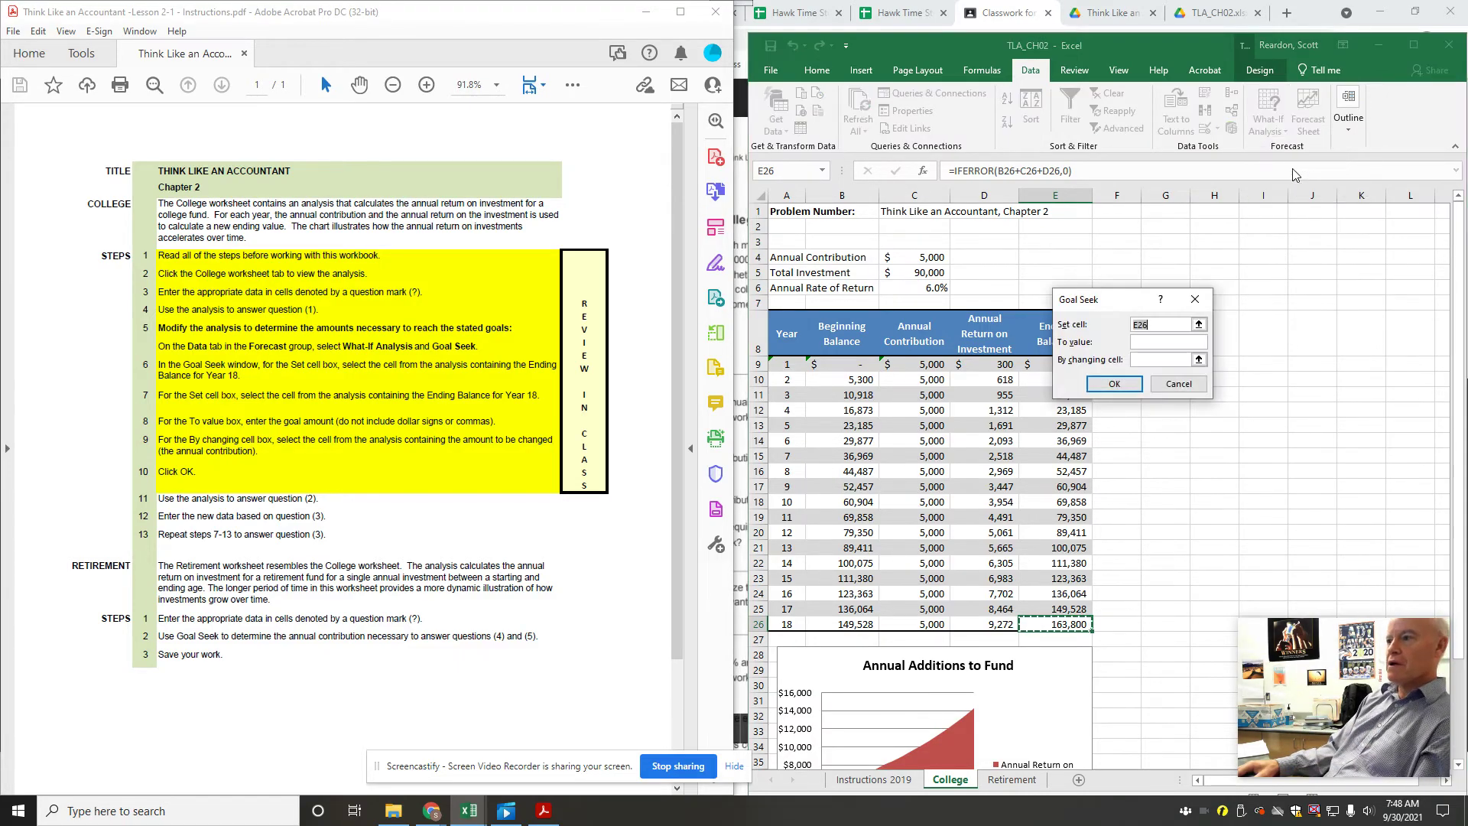
drag(1129, 300, 1237, 249)
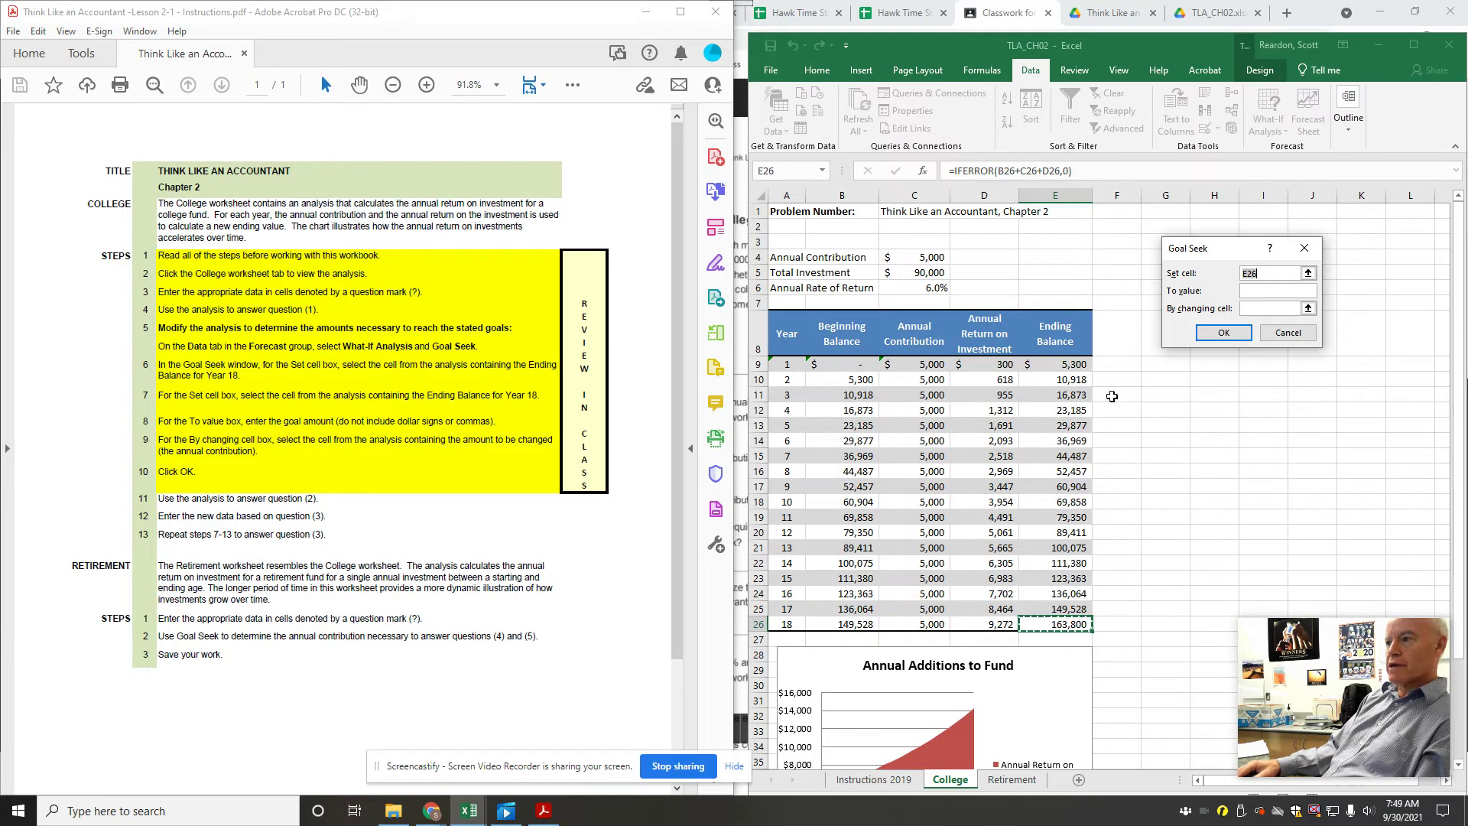
click(1252, 291)
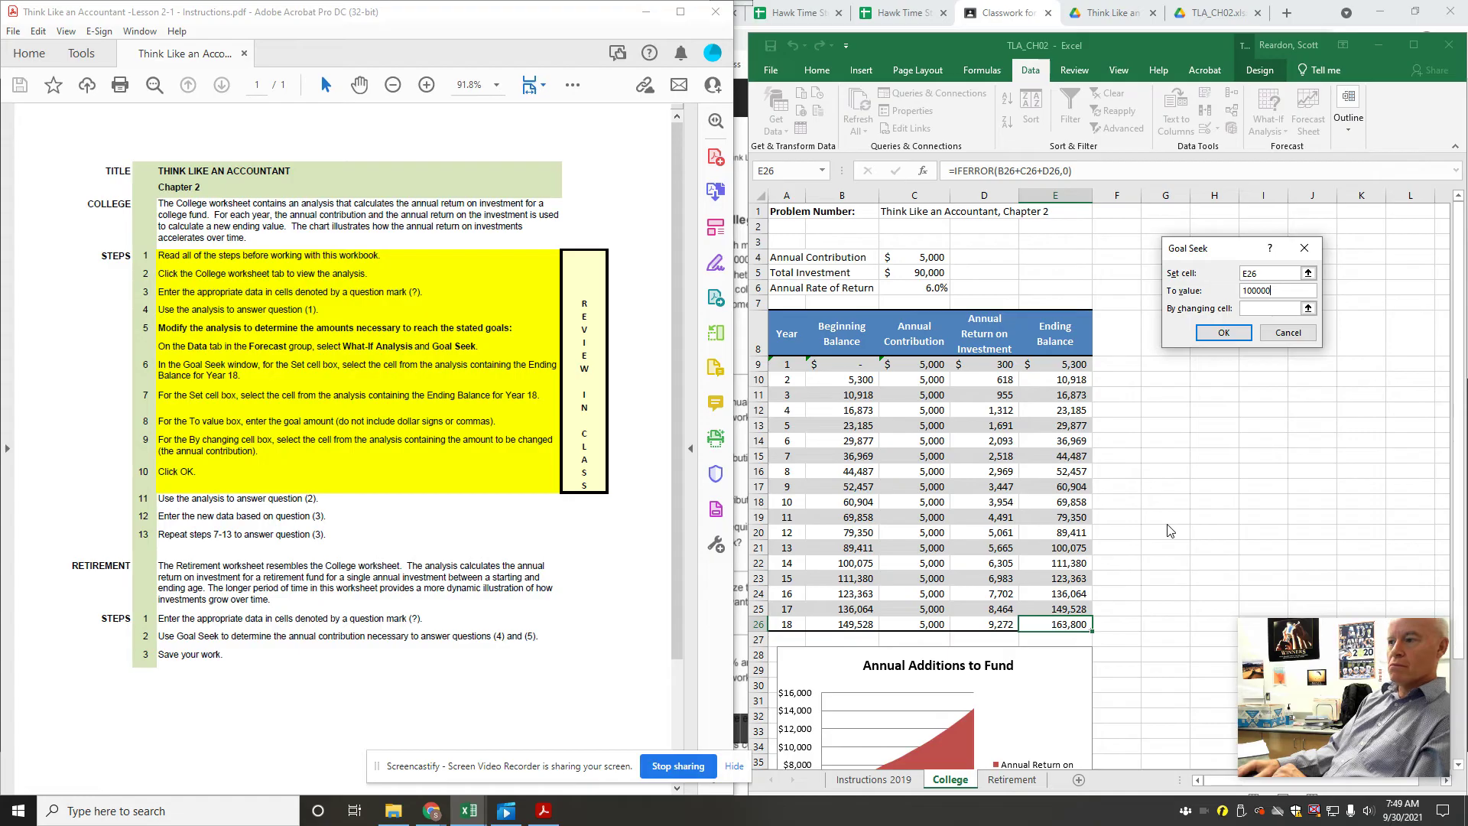
click(1252, 309)
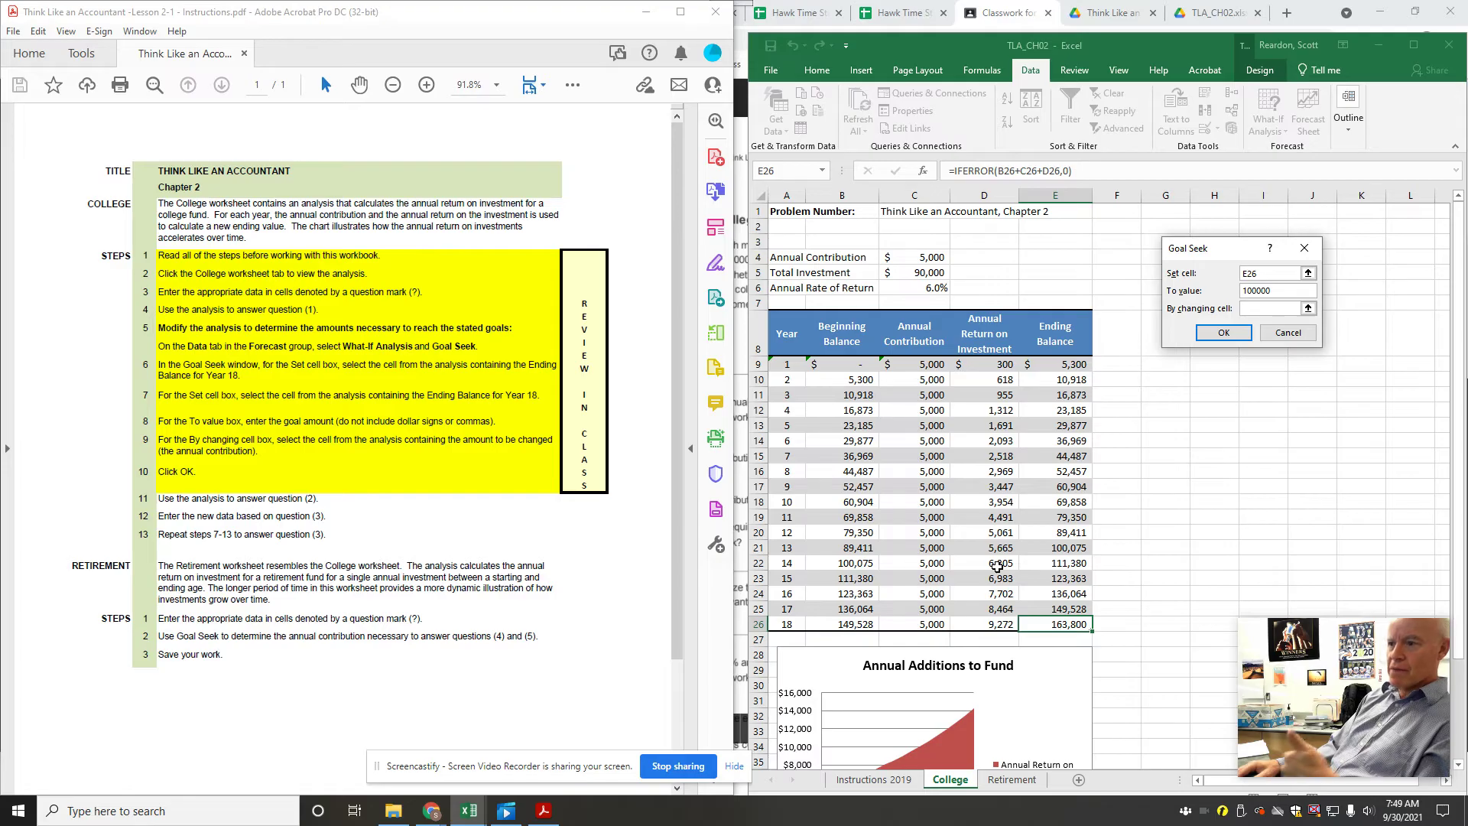
click(918, 256)
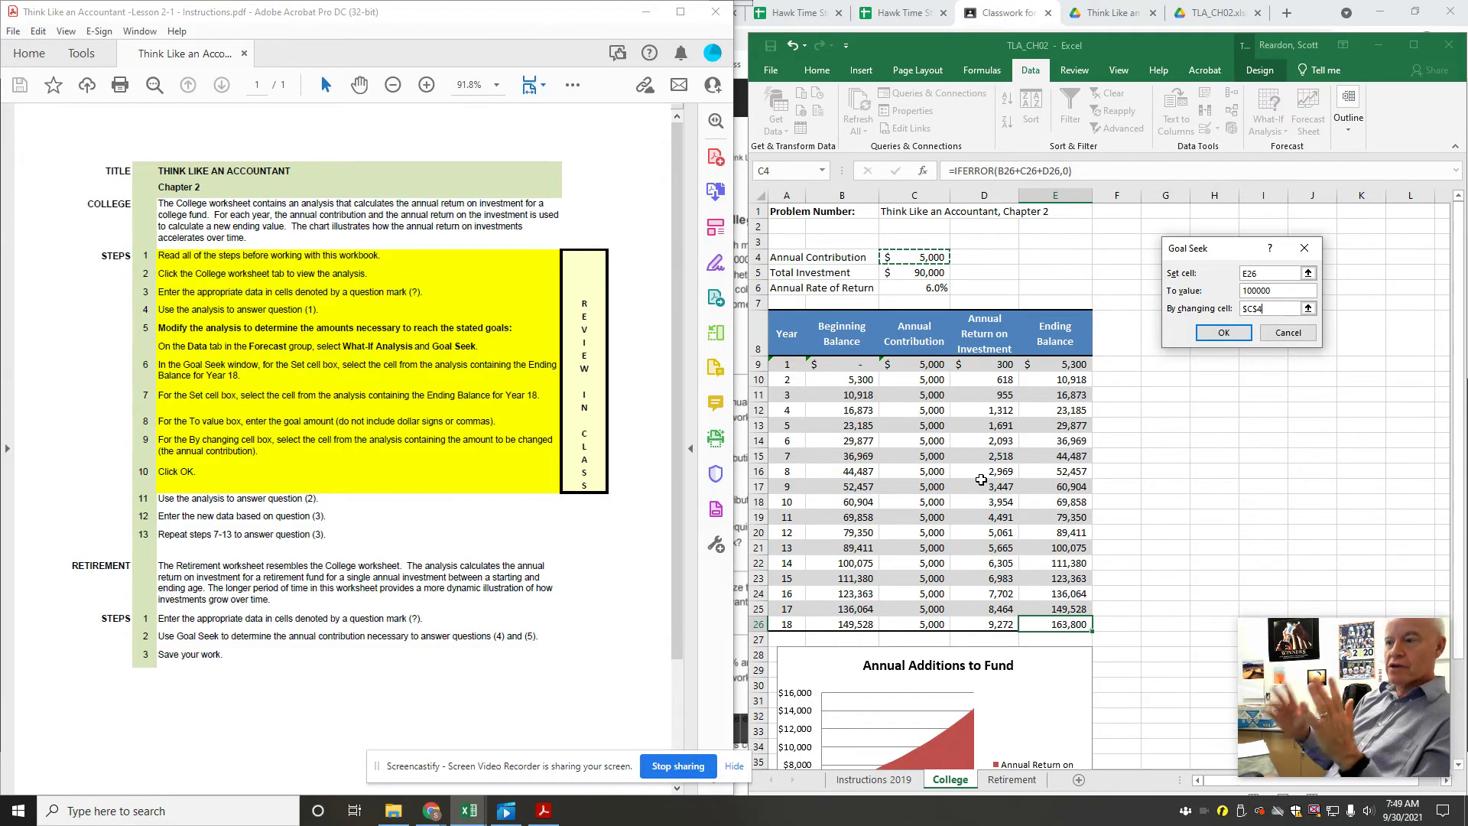
click(1221, 334)
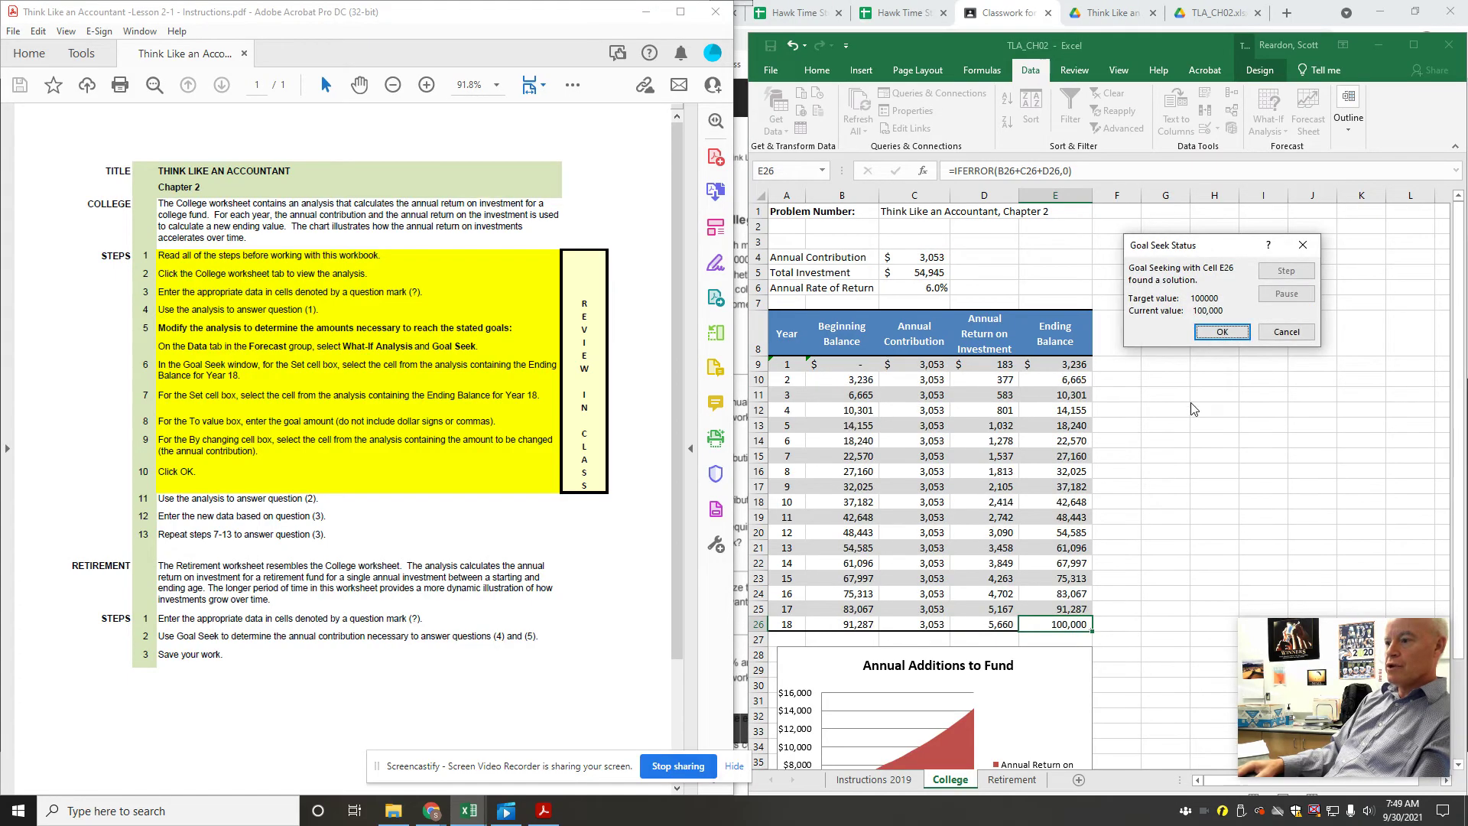
Accept the Goal Seek solution and check the Annual Contribution in C4 and the Year 18 Ending Balance in E26.
click(1221, 334)
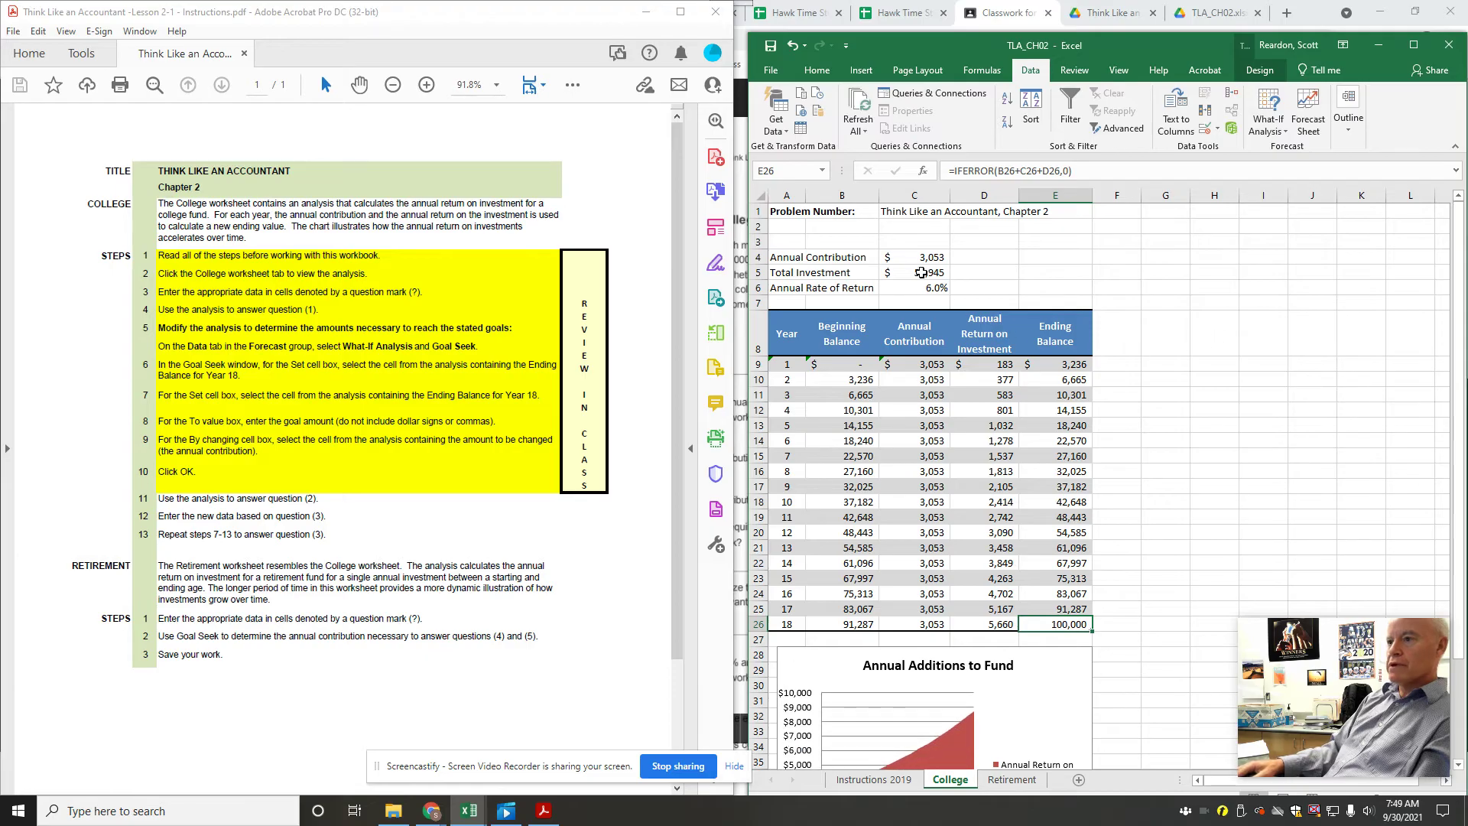
click(918, 256)
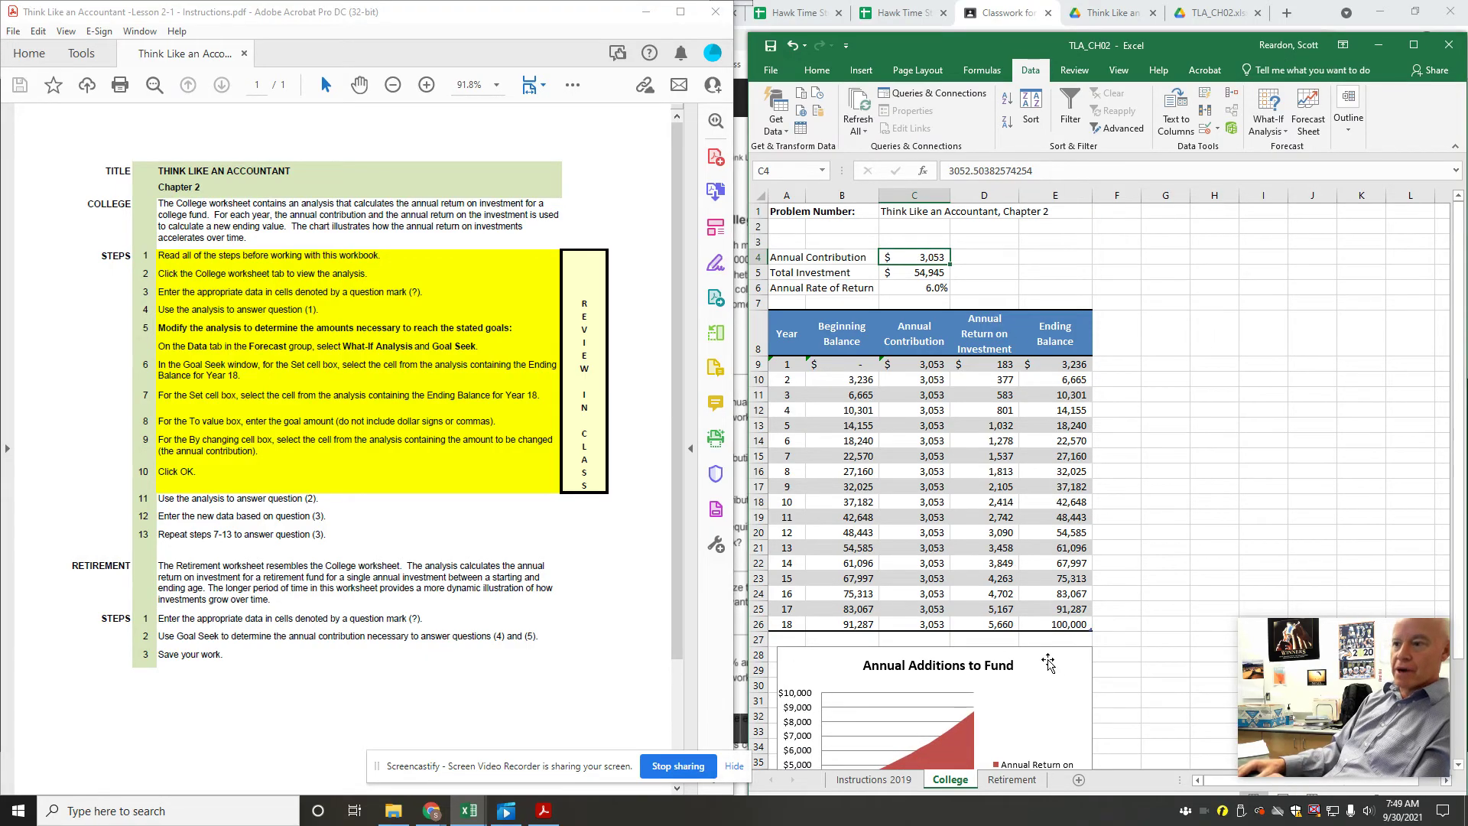
click(1058, 625)
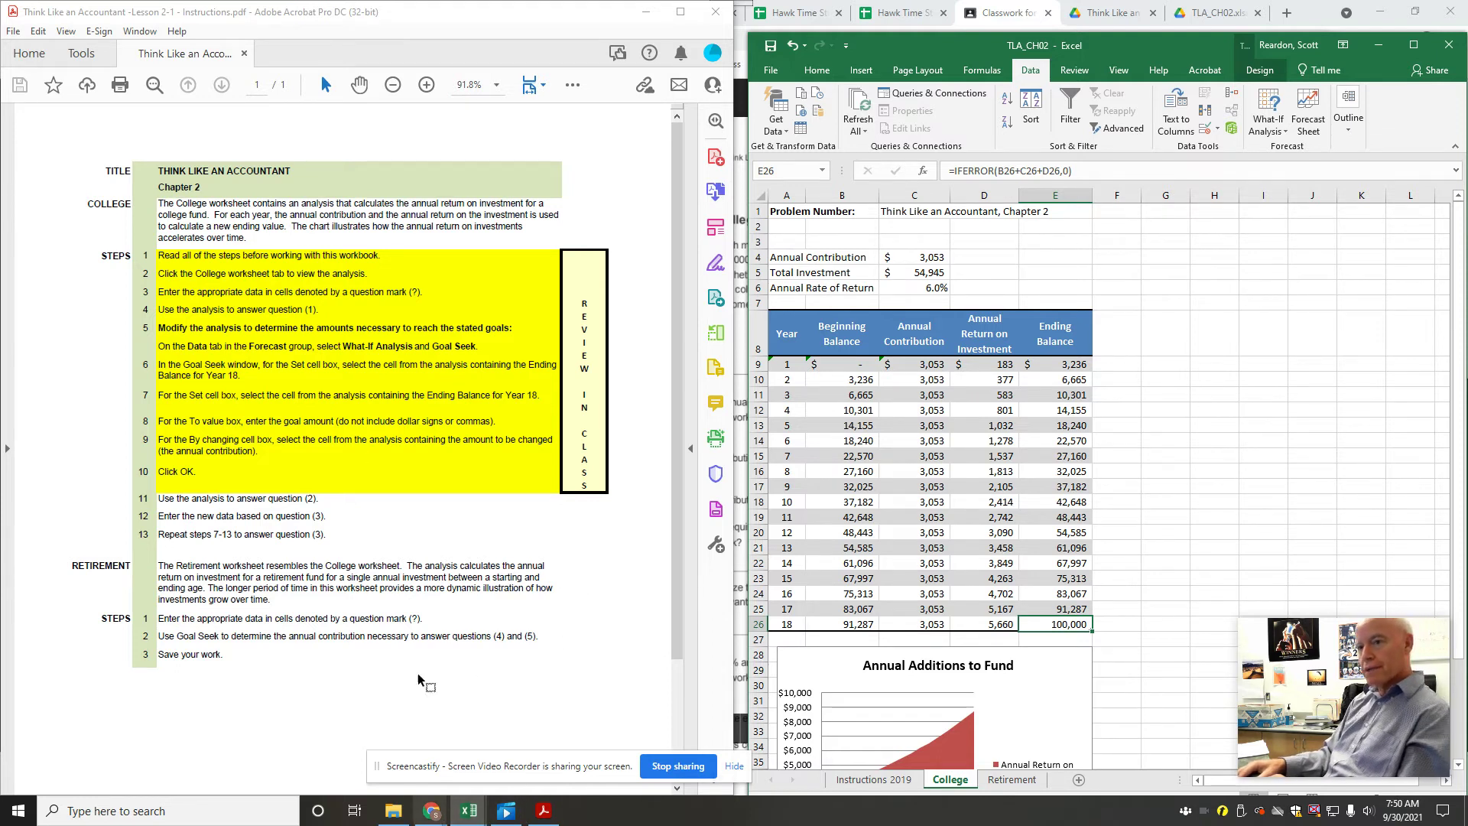
Reduce the Instructions PDF window and switch to the browser to reread the college fund questions in the Lesson 2-1 Reading PDF.
double_click(409, 18)
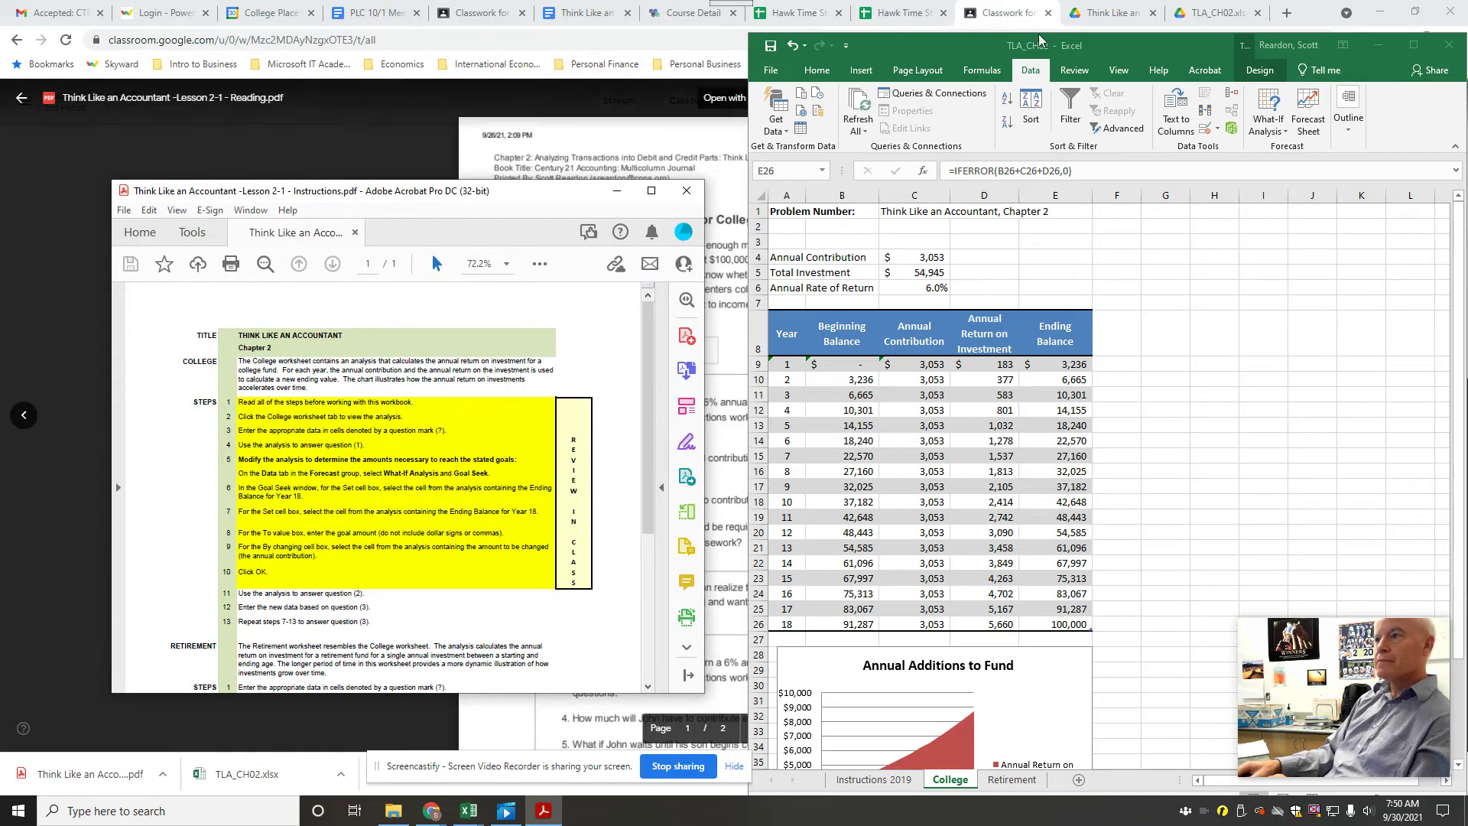
click(1080, 15)
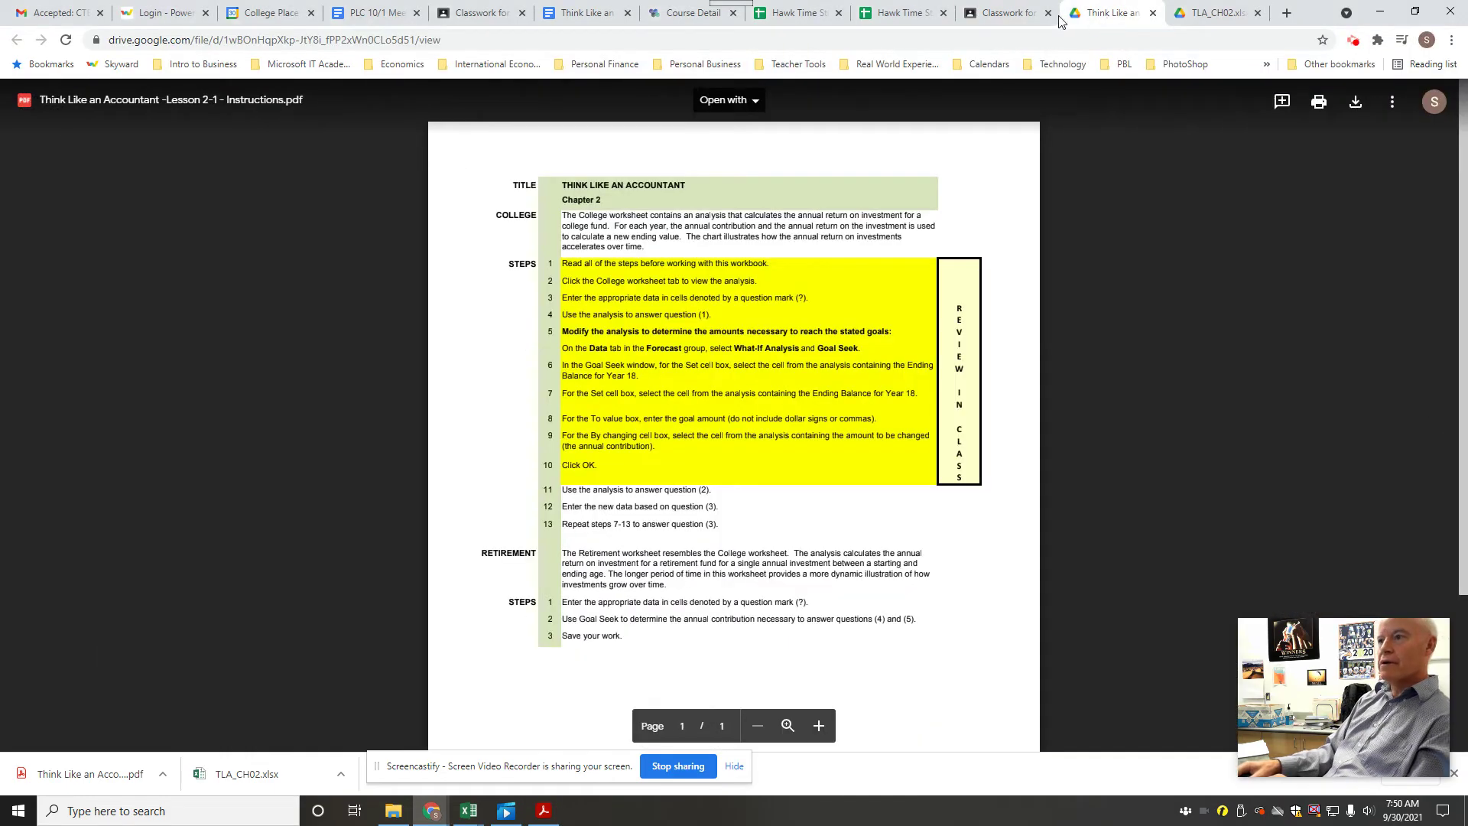
click(1178, 18)
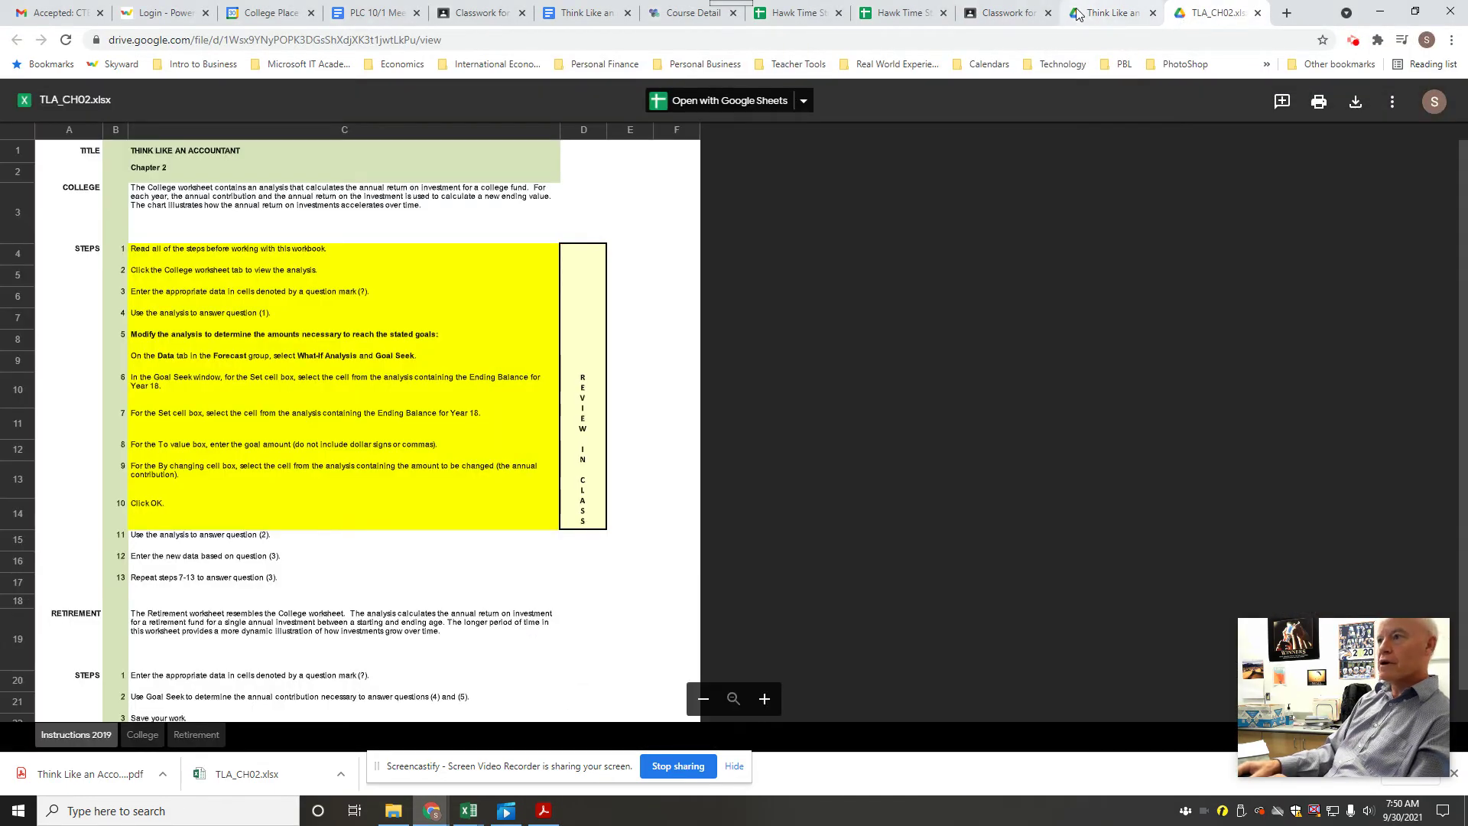
click(1008, 13)
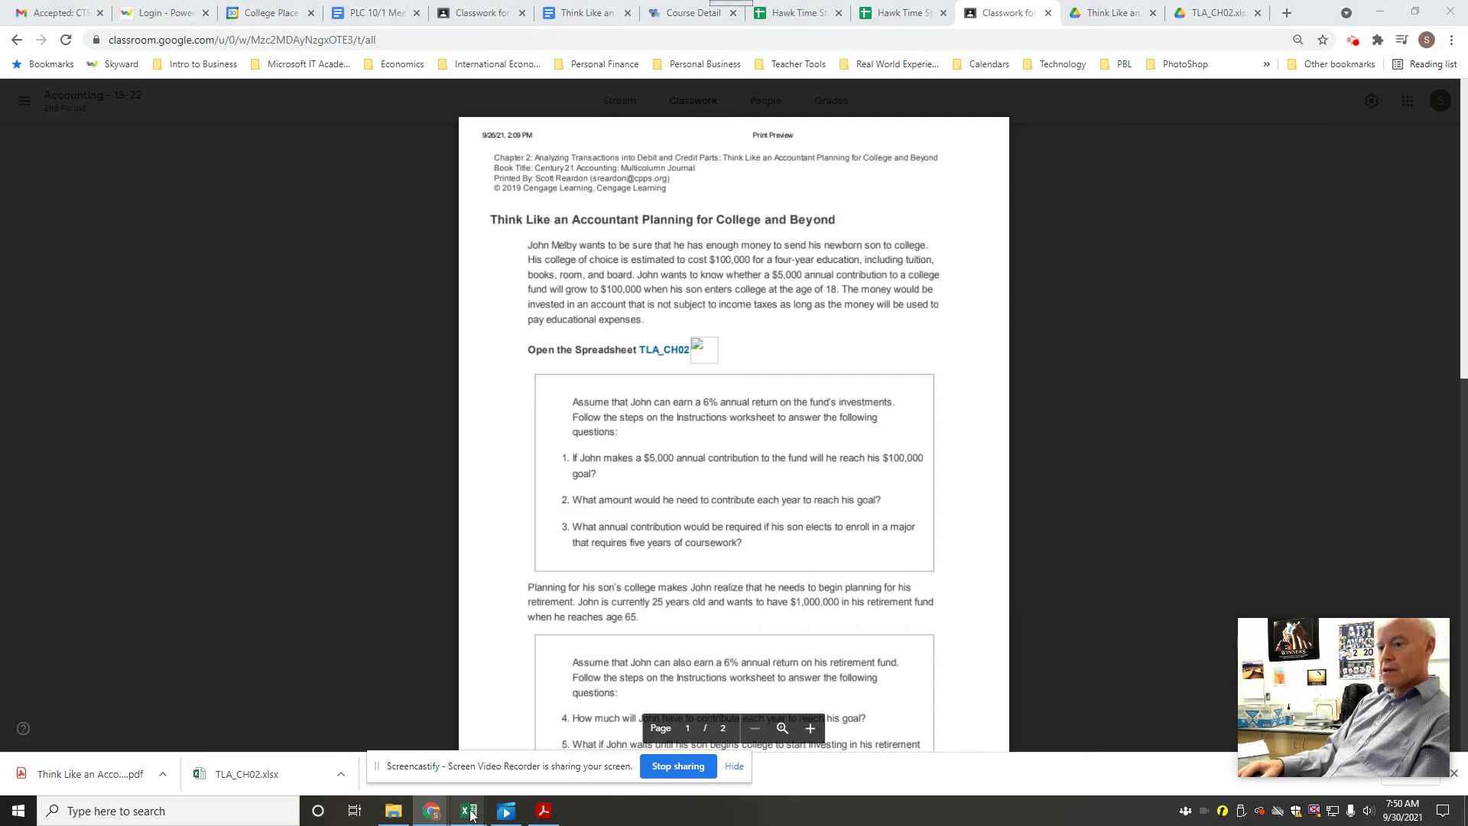
Check the College worksheet in Excel against the reading, and go to retirement questions 4 and 5 in the browser PDF.
mouse_move(470, 812)
click(706, 755)
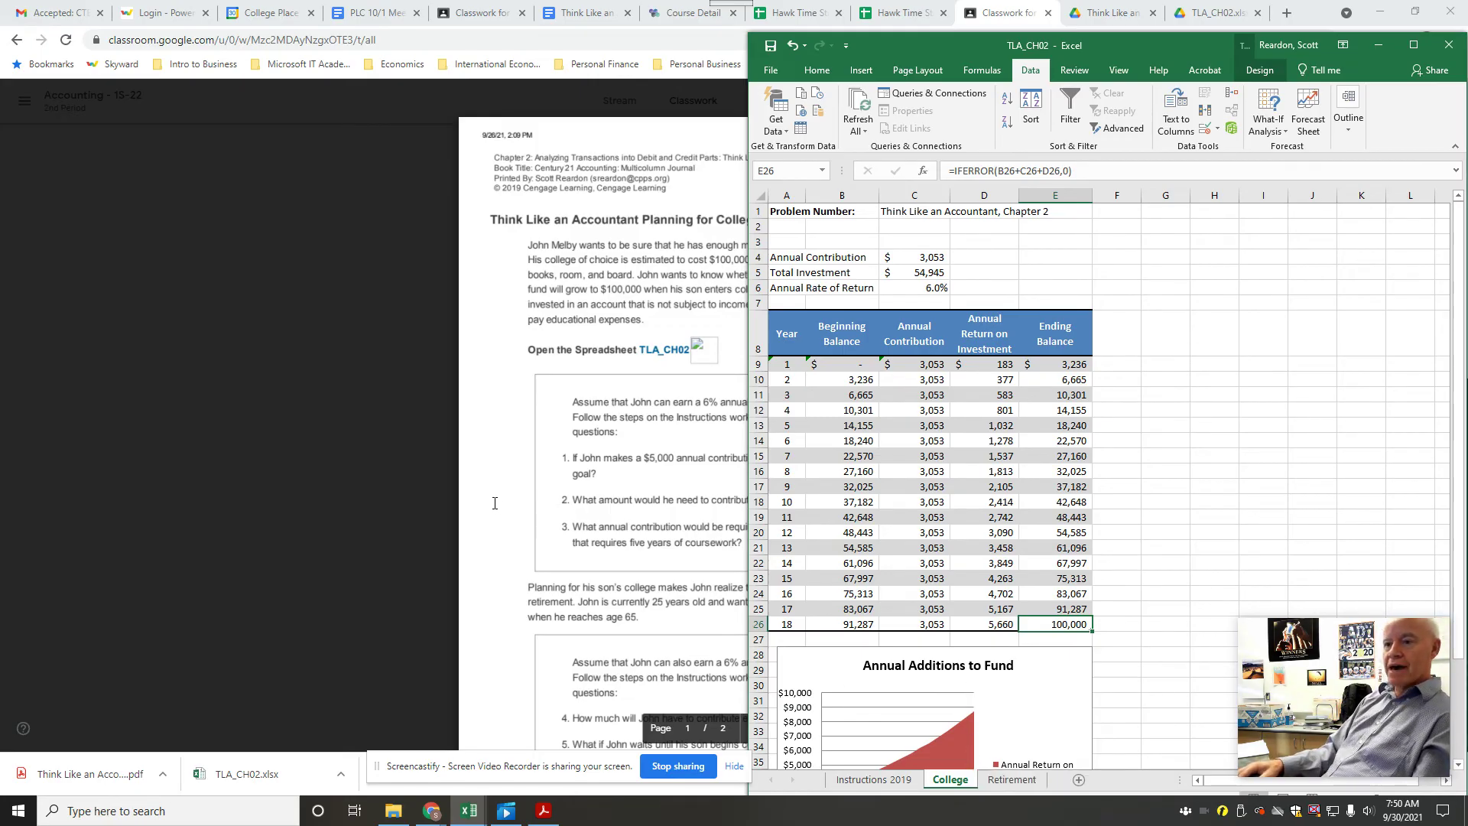
click(719, 608)
drag(1463, 367, 1464, 438)
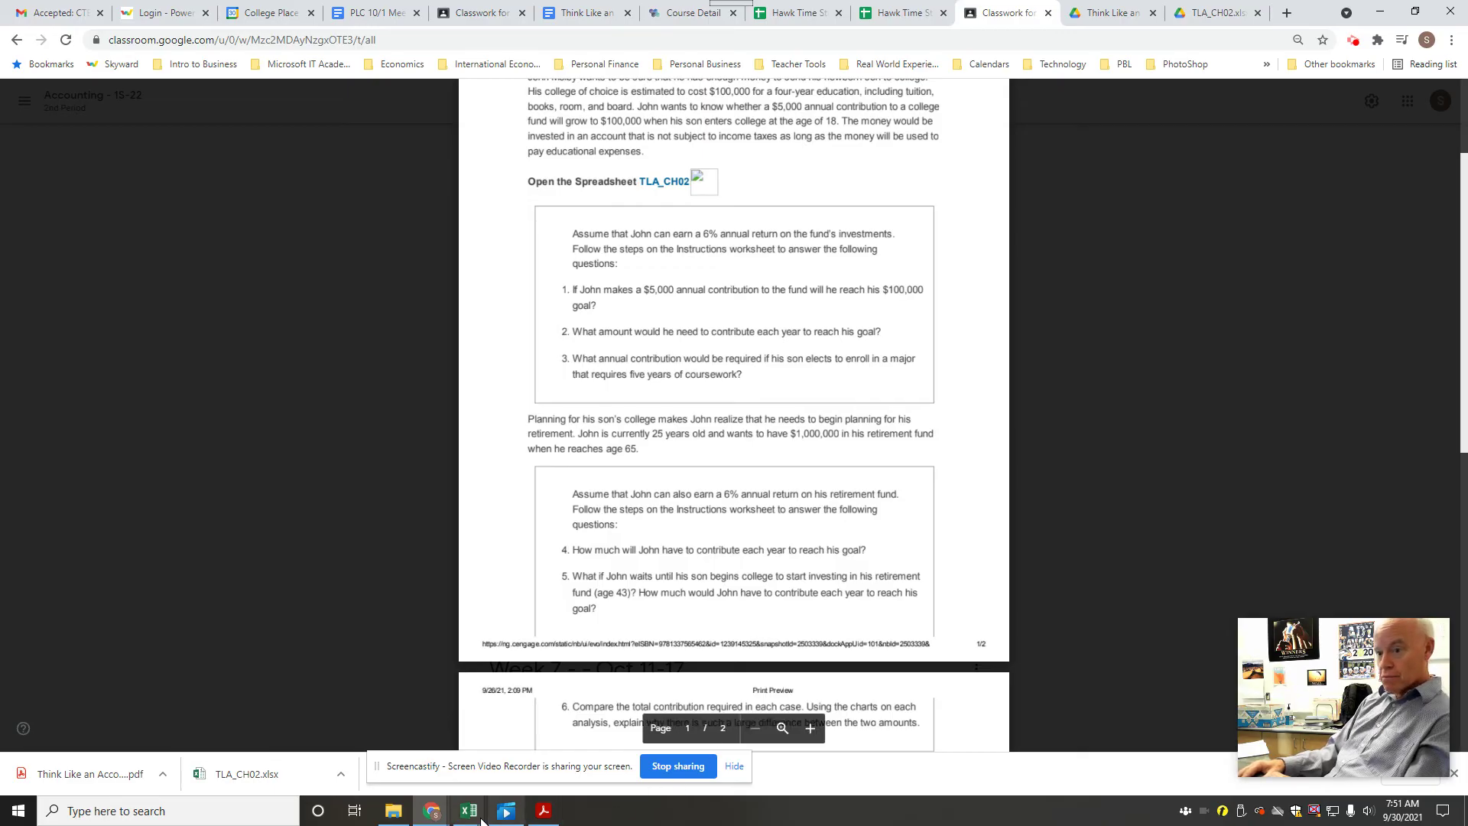
Switch to Excel, open the Retirement worksheet of TLA_CH02 and examine its table of balances by age.
mouse_move(478, 812)
click(697, 749)
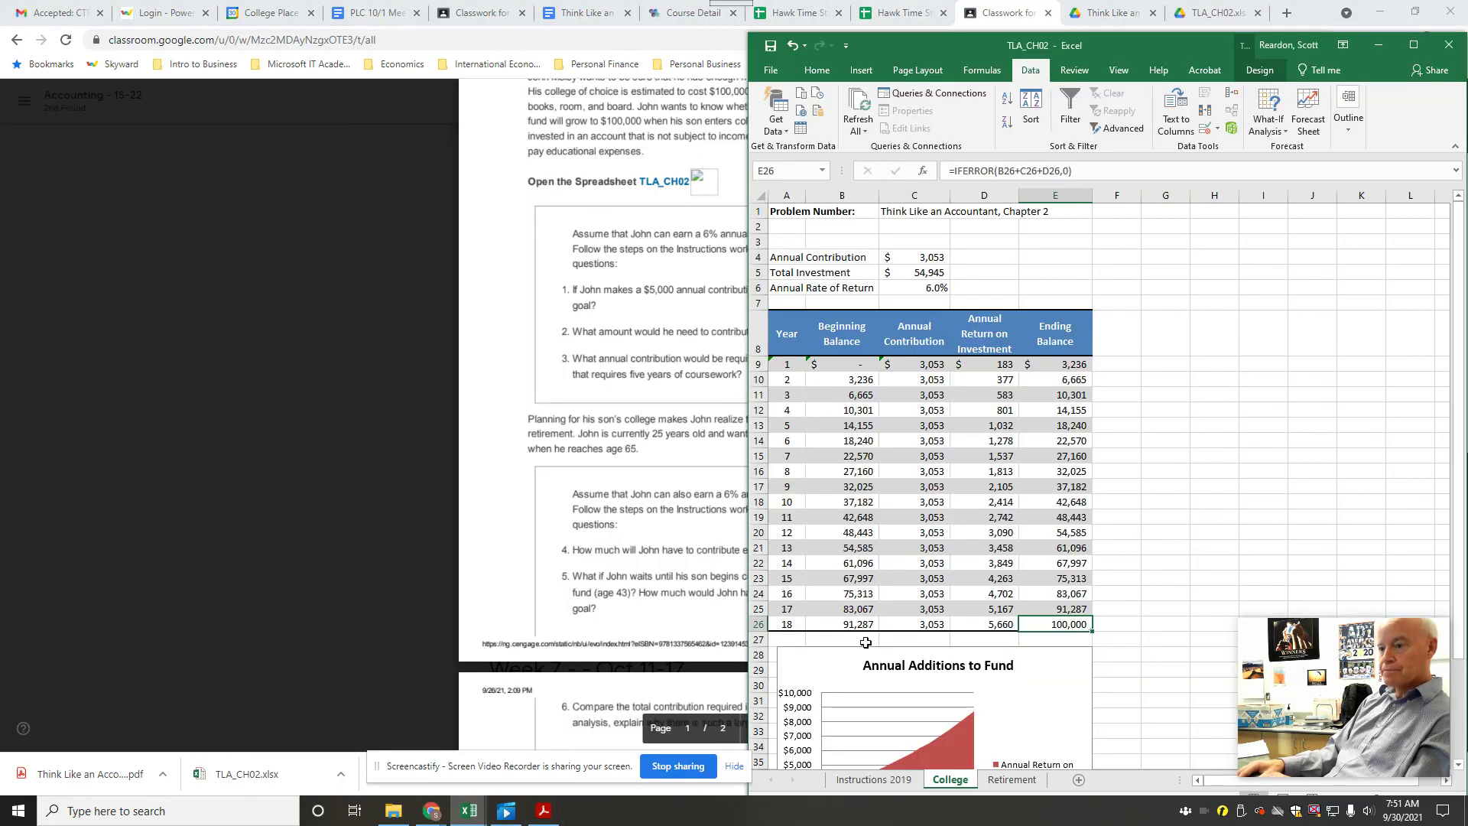
click(1011, 780)
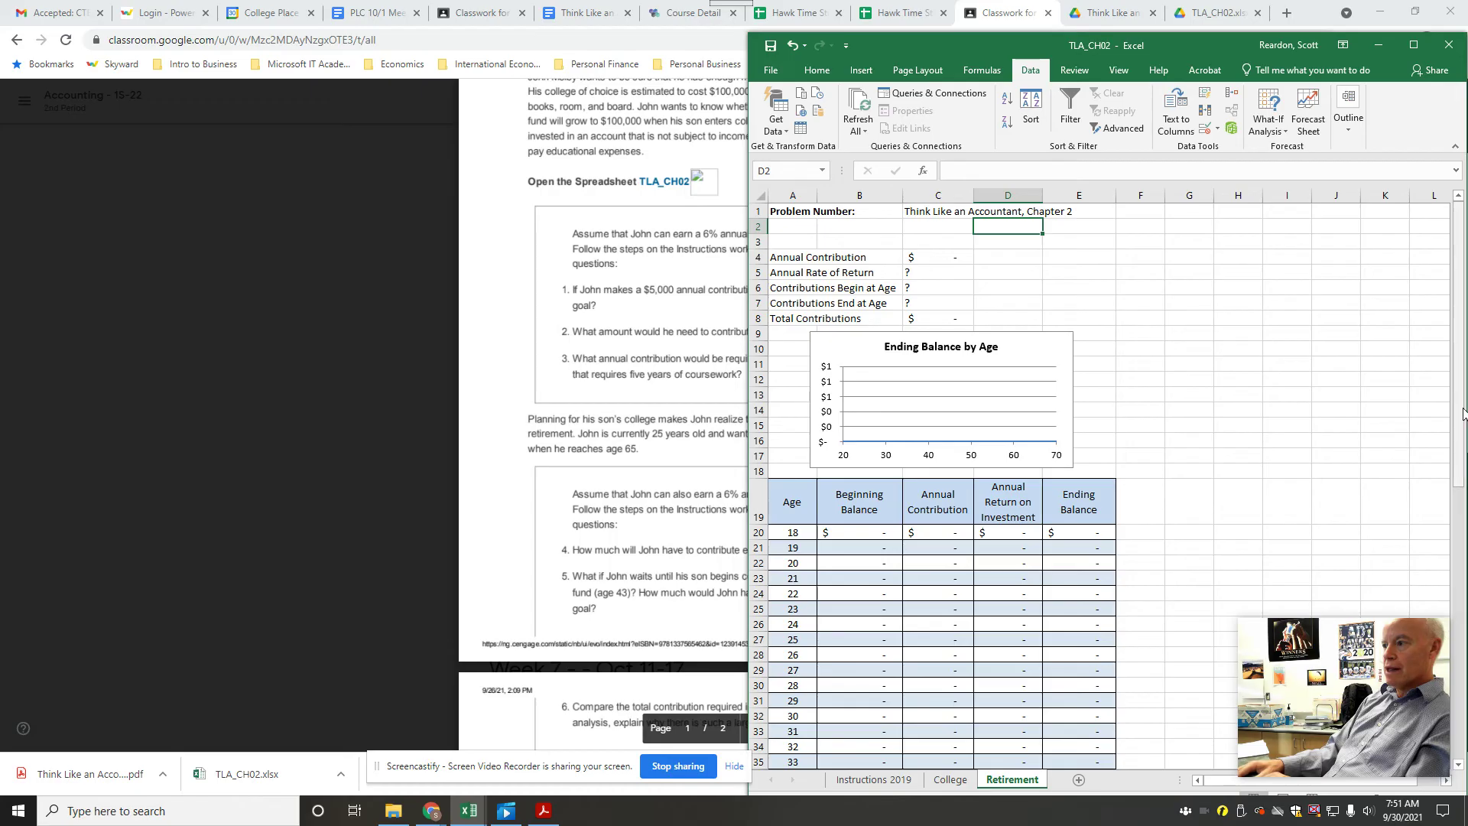
drag(1463, 413, 1463, 512)
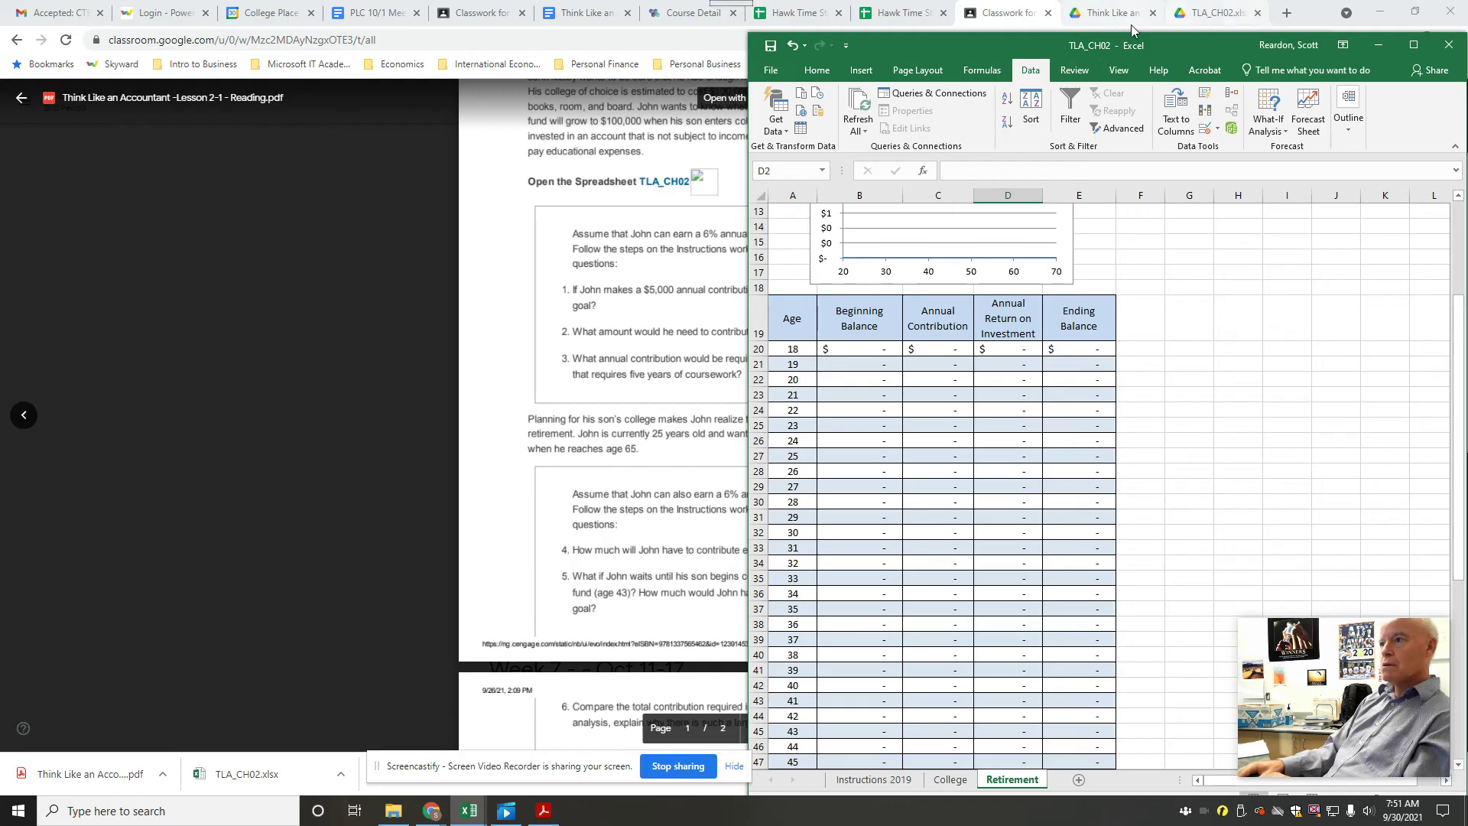
Review the retirement fund questions in the Lesson 2-1 Reading PDF in the browser and return to TLA_CH02 in Excel.
click(1207, 13)
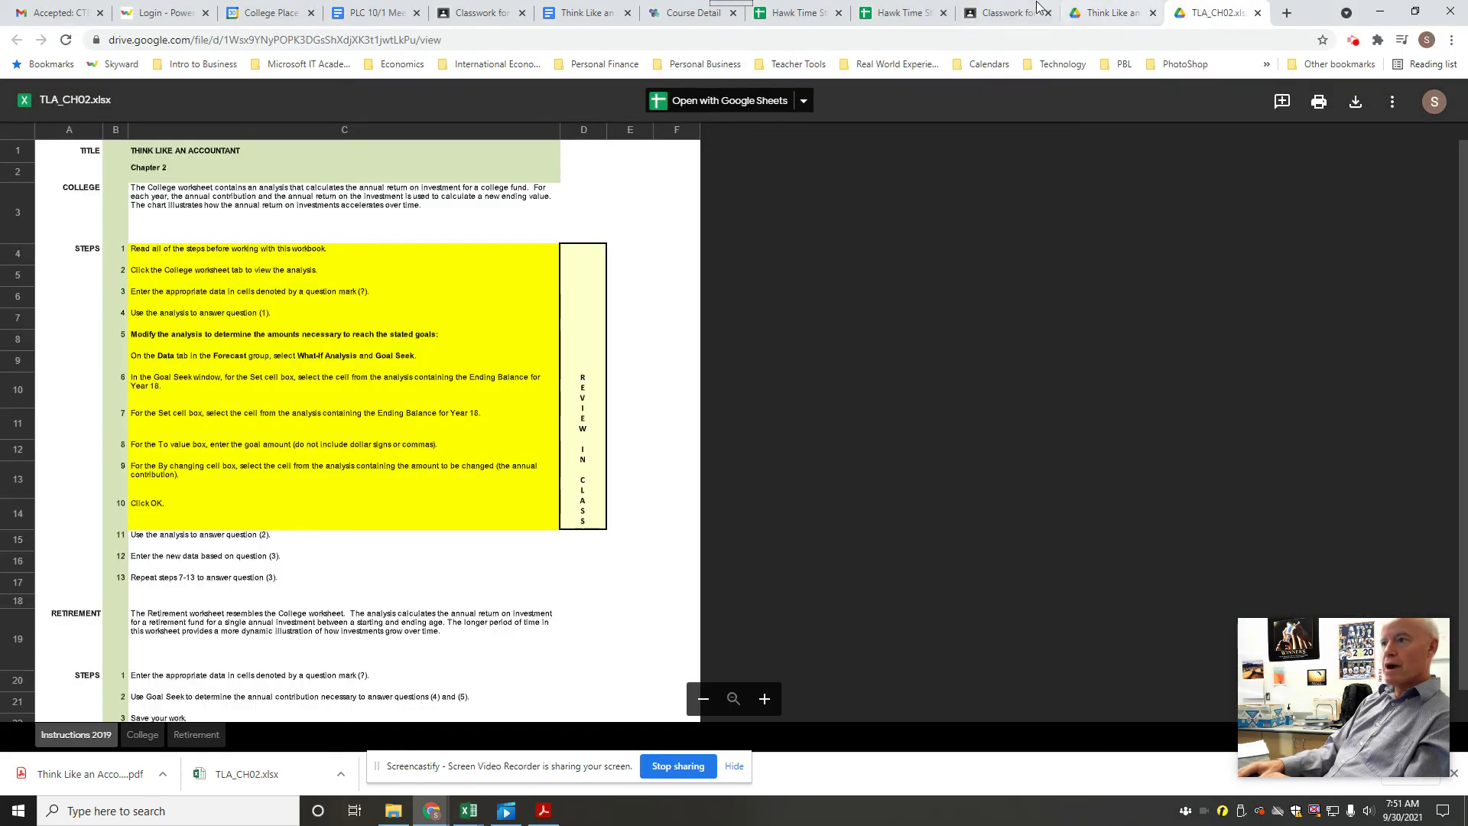
click(1037, 9)
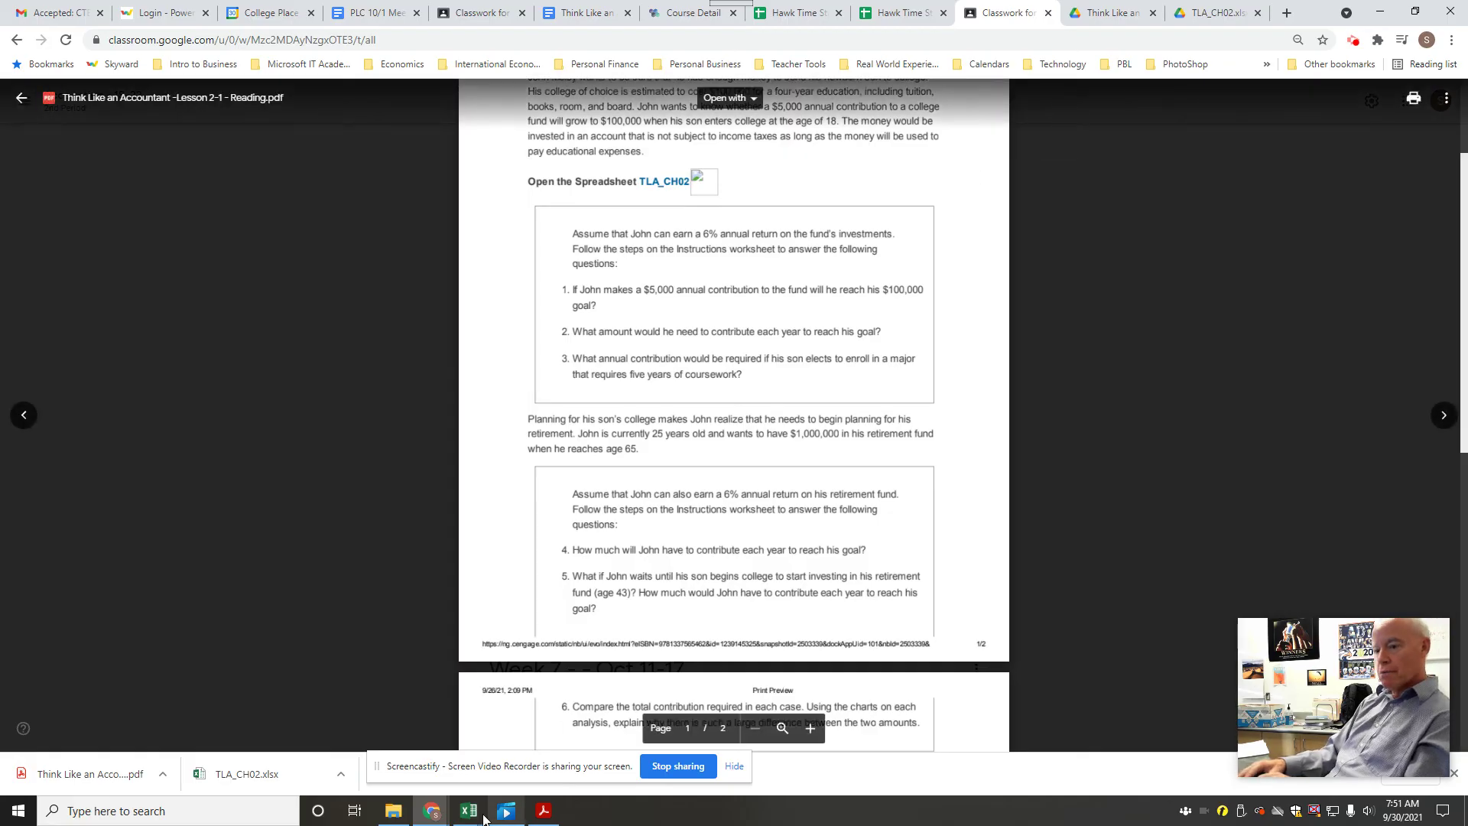
mouse_move(468, 815)
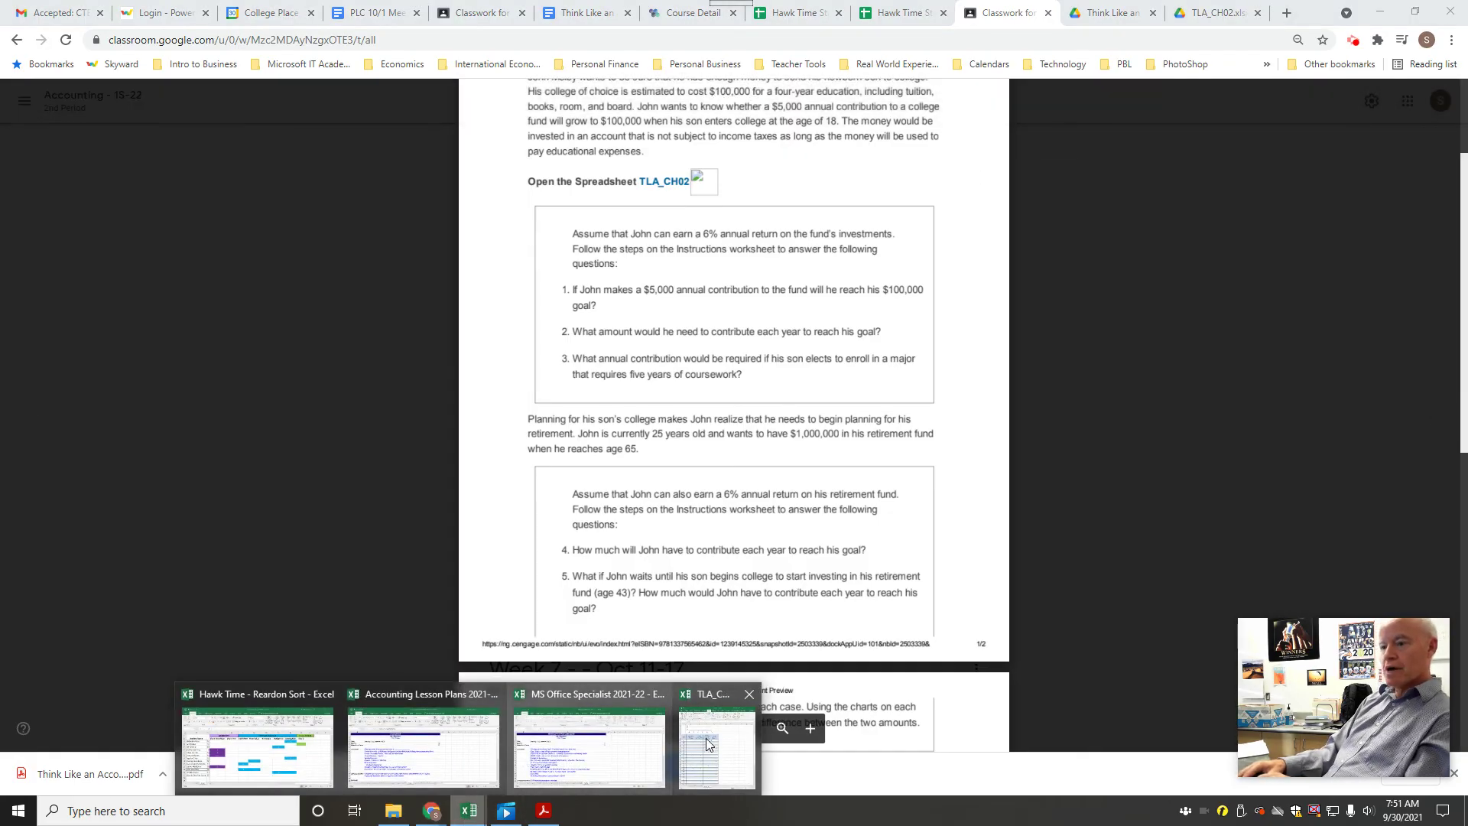
click(711, 743)
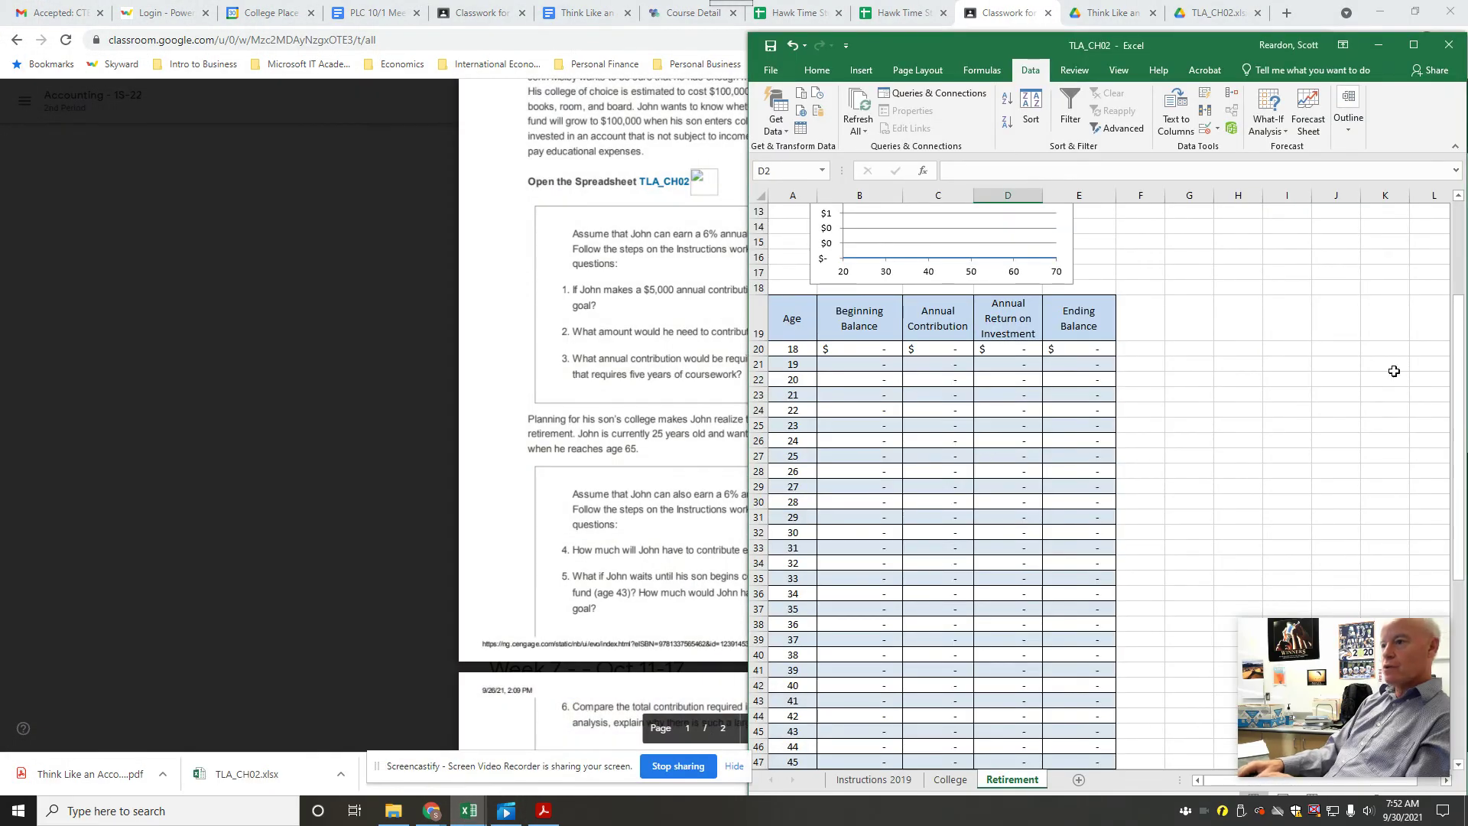
Inspect the Retirement worksheet's input cells for Annual Rate of Return, Contributions Begin at Age and Contributions End at Age.
drag(1454, 364, 1455, 284)
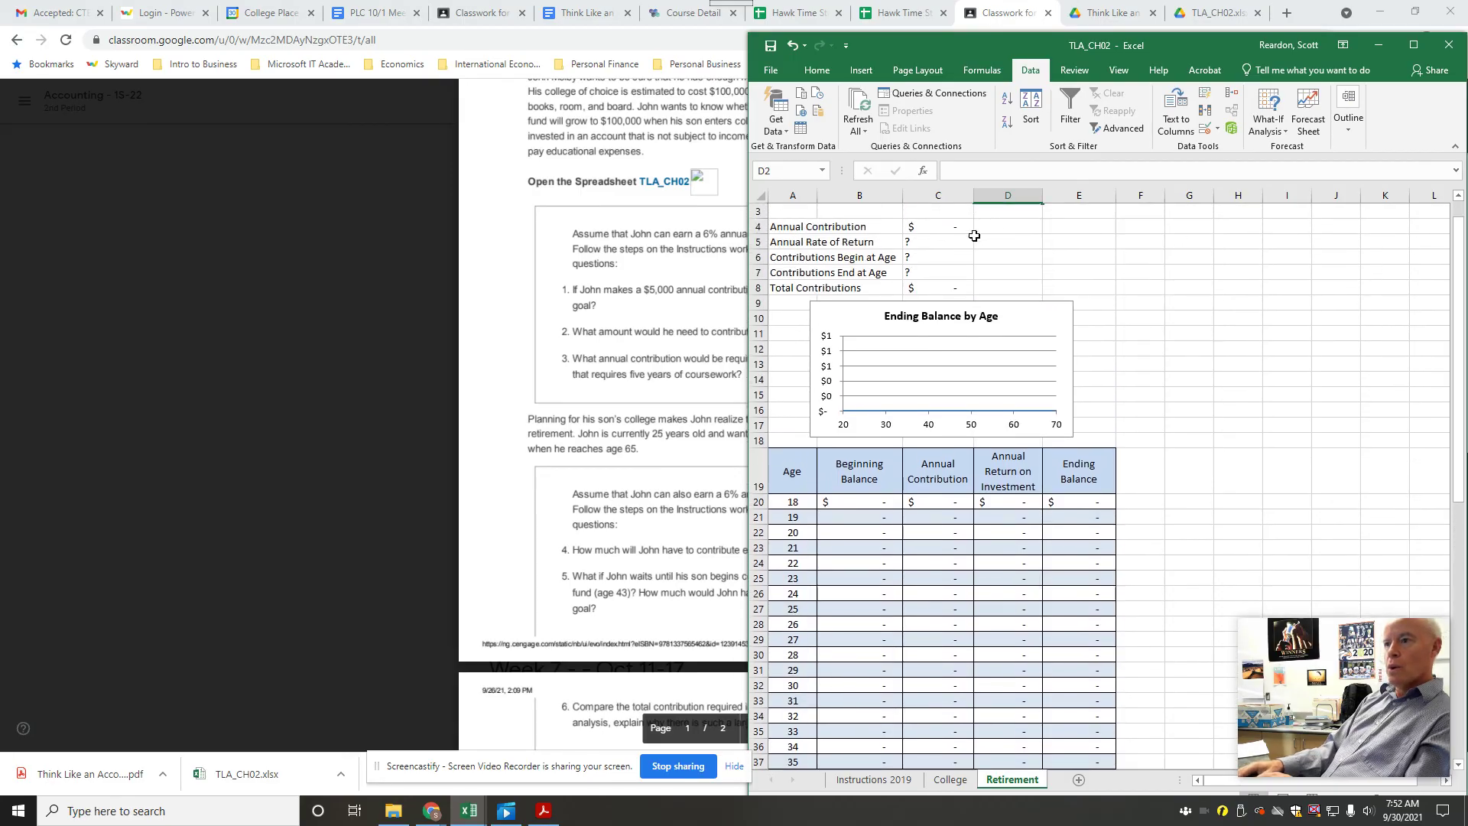
click(918, 257)
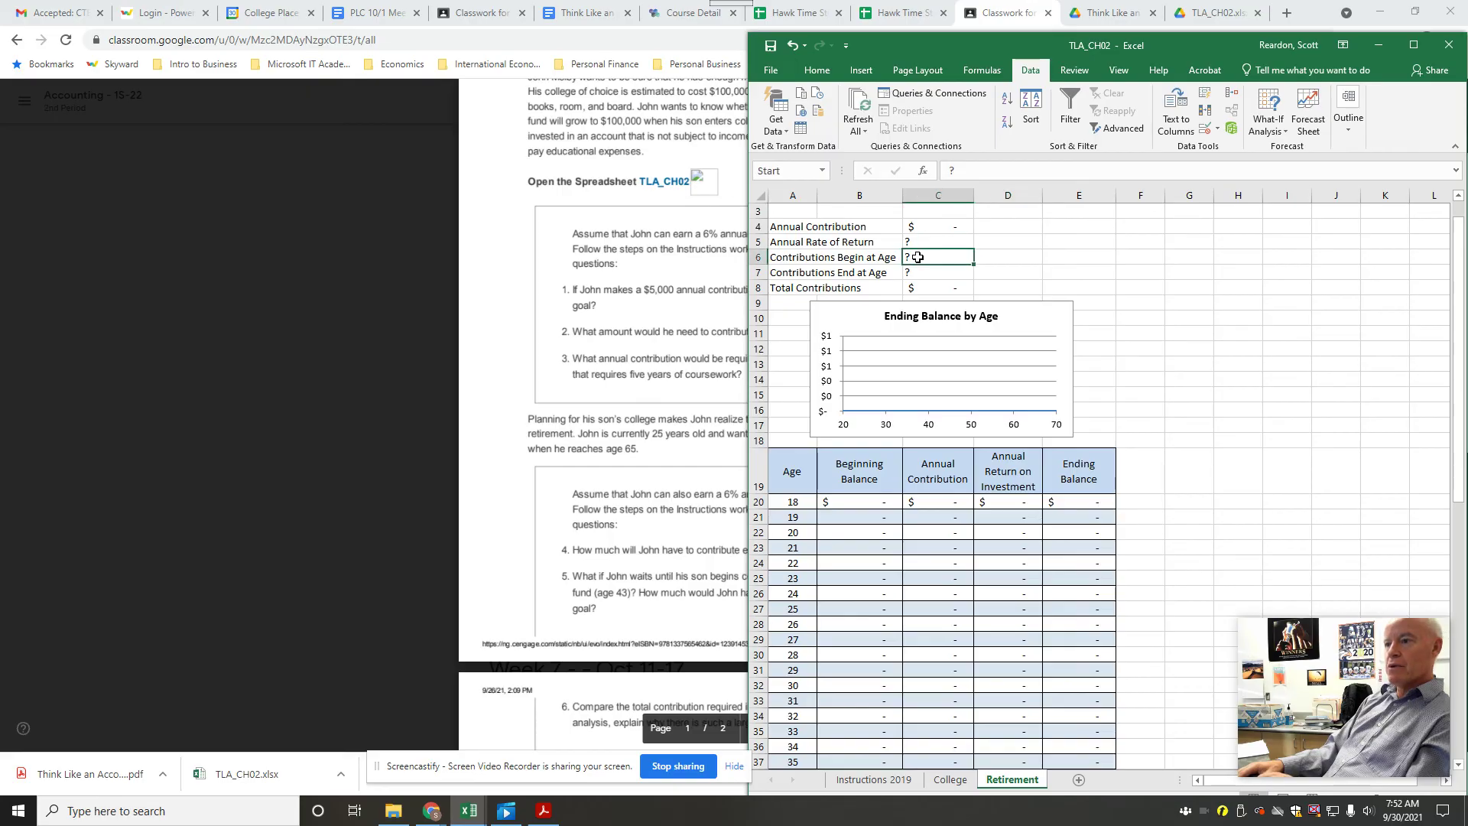
click(924, 242)
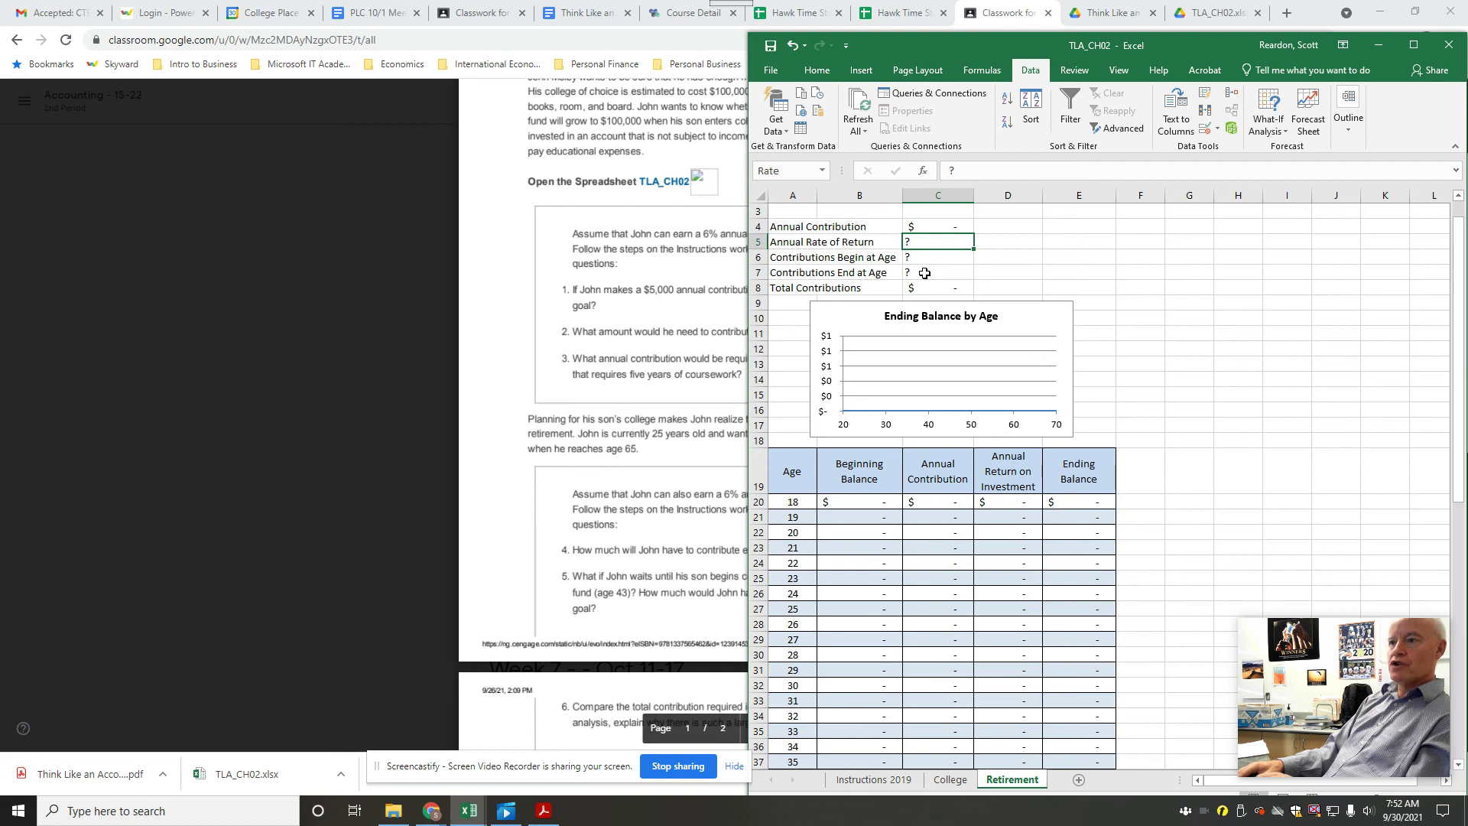
click(925, 273)
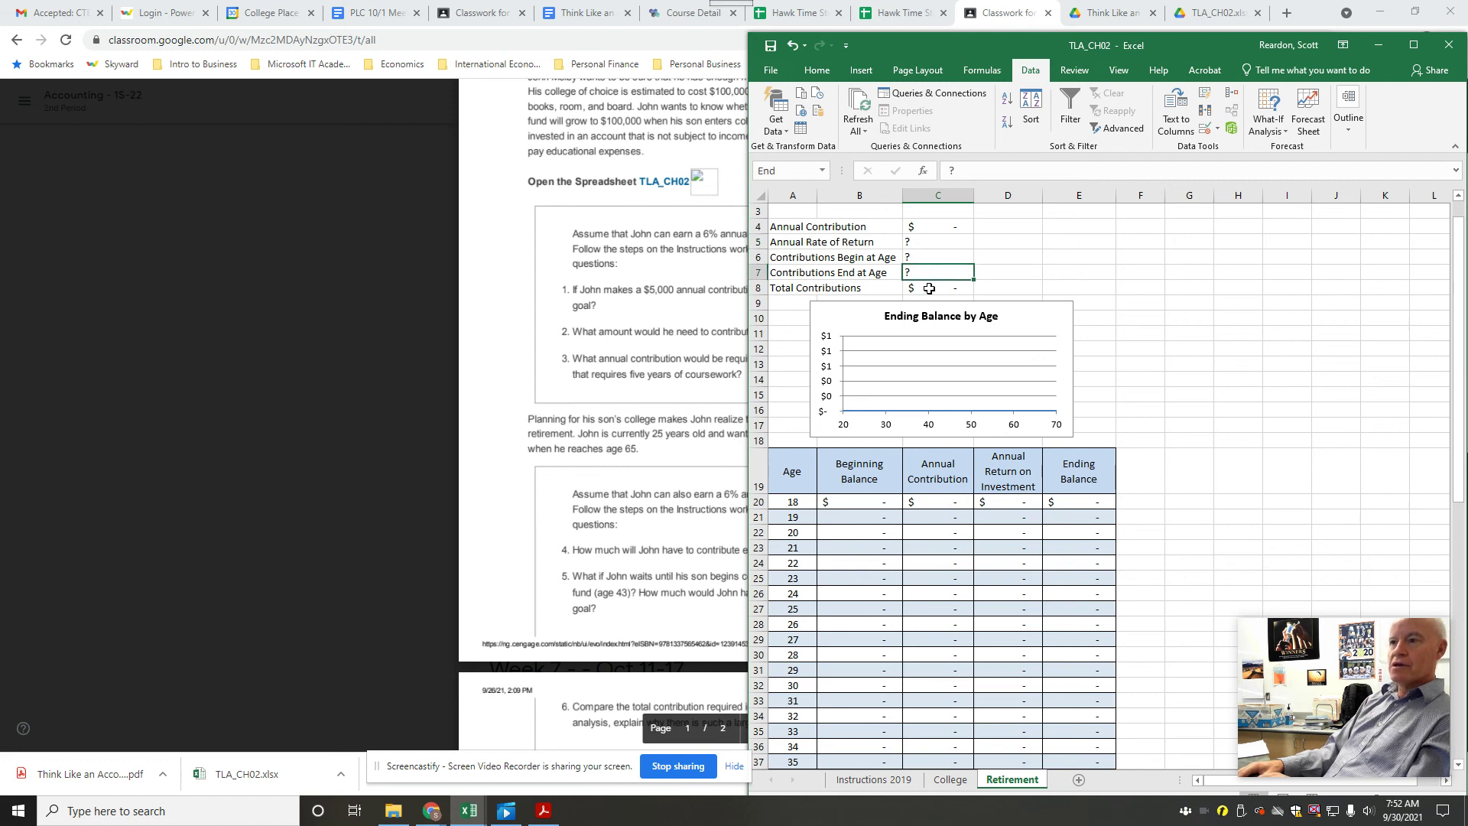